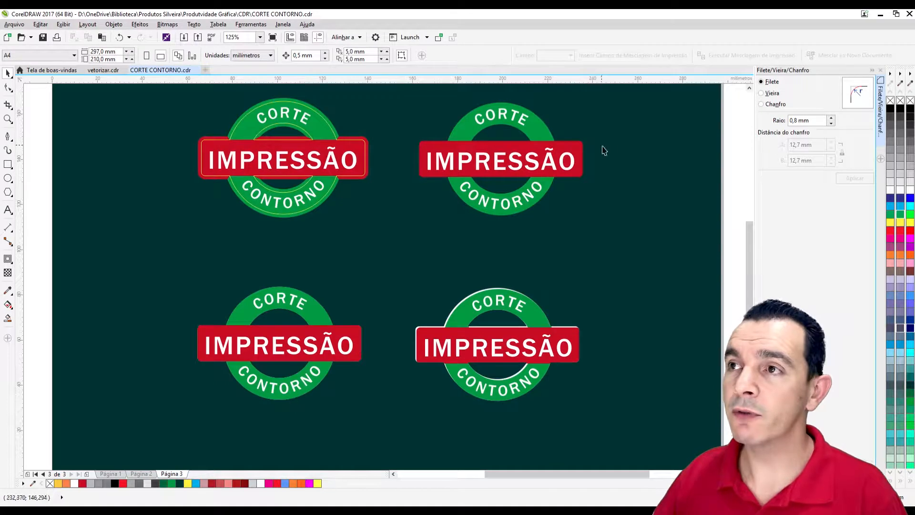
Move the upper-right logo about 10 mm right and 9 mm down on page 3.
{"action": "left_click_drag", "start_coordinate": [623, 92], "coordinate": [374, 271]}
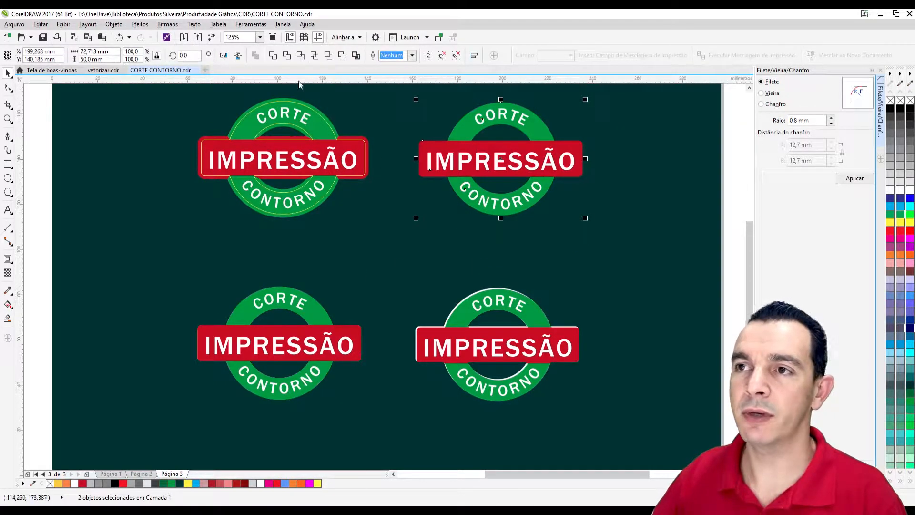
{"action": "left_click_drag", "start_coordinate": [464, 143], "coordinate": [489, 168]}
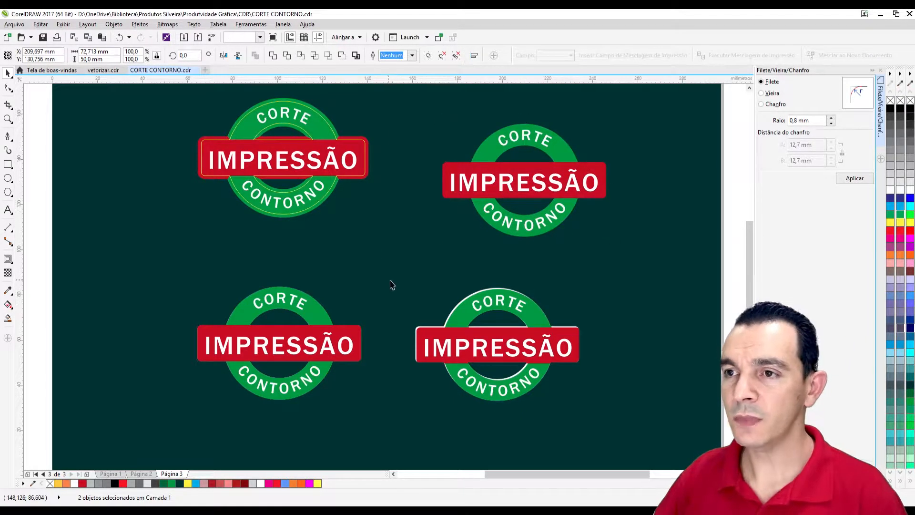
{"action": "key", "text": "Escape"}
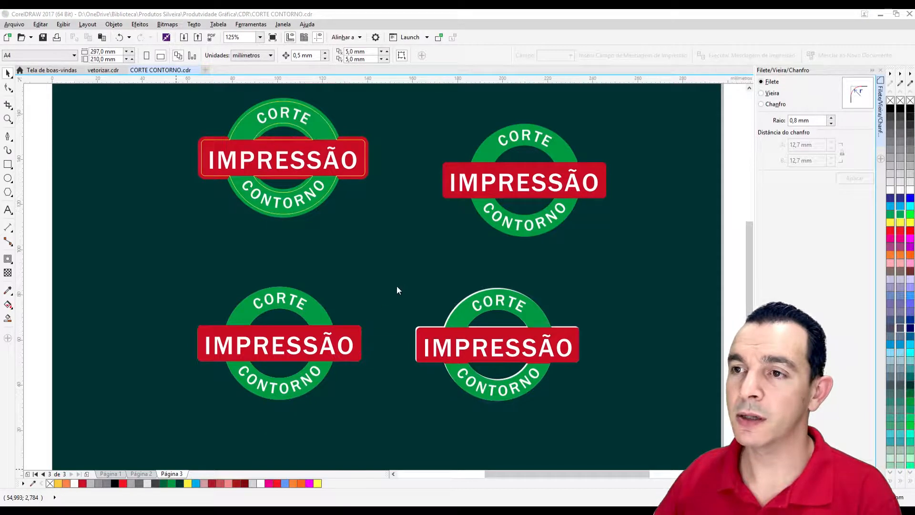
Duplicate page 3 as page 4 and delete every logo on the new page except the upper-right one.
{"action": "left_click", "coordinate": [467, 288]}
{"action": "scroll", "coordinate": [467, 270], "scroll_direction": "down", "scroll_amount": 2}
{"action": "left_click_drag", "start_coordinate": [350, 212], "coordinate": [530, 261]}
{"action": "key", "text": "Delete"}
{"action": "key", "text": "Delete"}
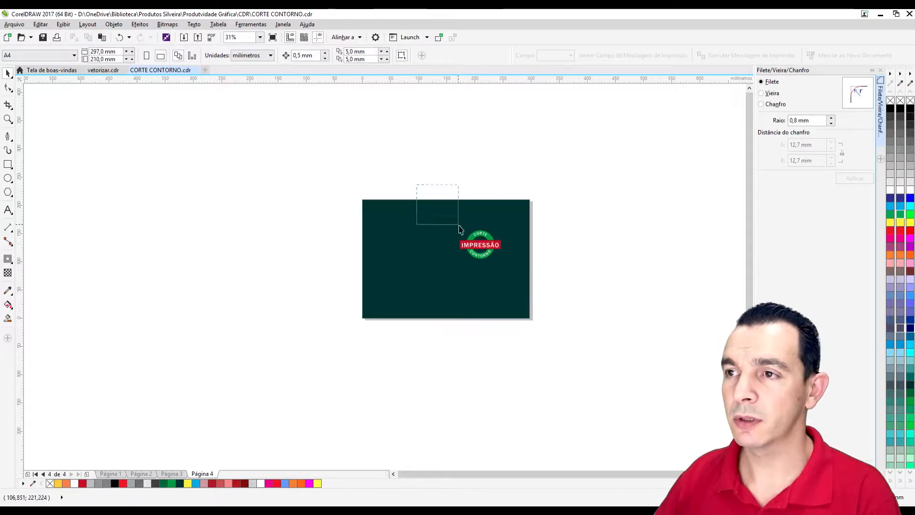
Group the two parts of the remaining logo, centre the group on the page and copy it.
{"action": "left_click_drag", "start_coordinate": [421, 194], "coordinate": [571, 293]}
{"action": "key", "text": "ctrl+g"}
{"action": "key", "text": "p"}
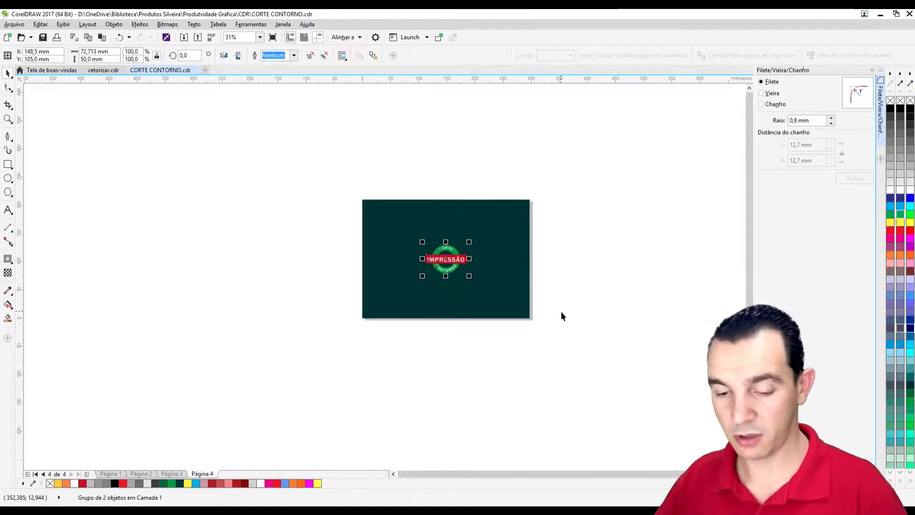
{"action": "key", "text": "shift+F2"}
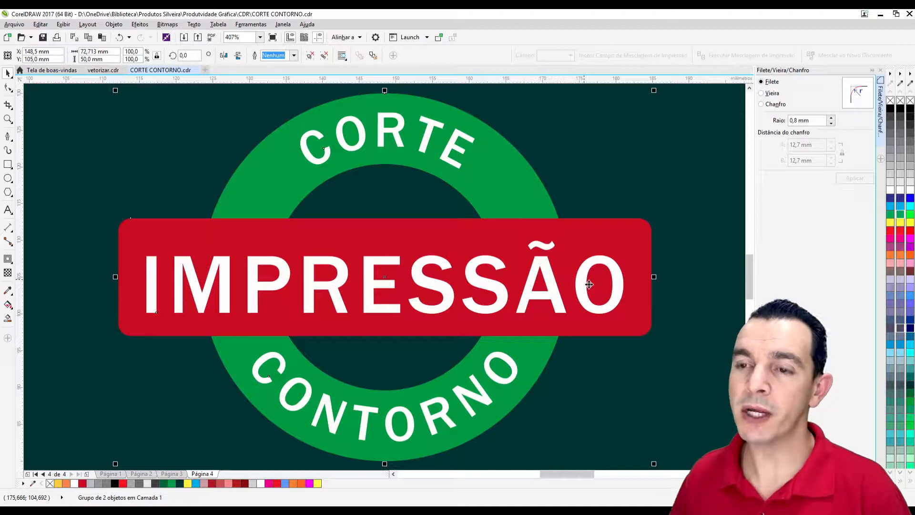
{"action": "key", "text": "ctrl+c"}
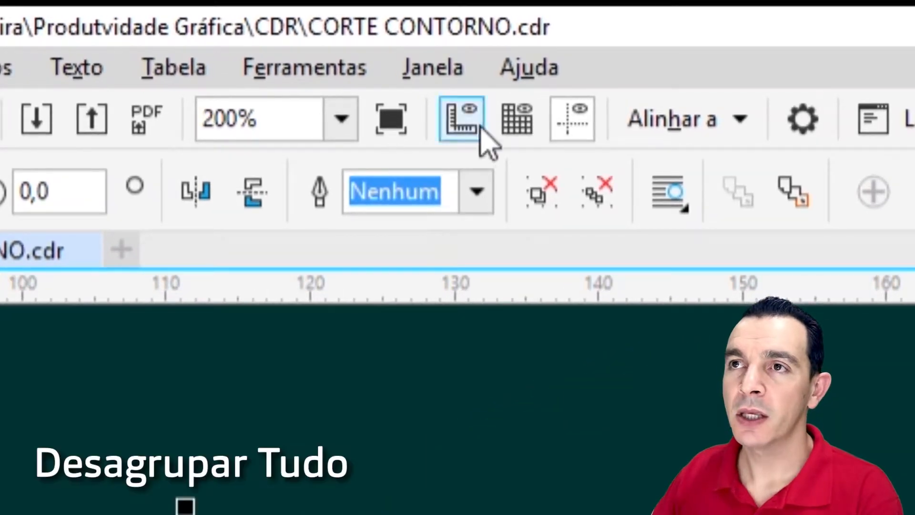
Weld the fully ungrouped logo into a single shape with a hairline yellow outline and no fill.
{"action": "left_click", "coordinate": [595, 197]}
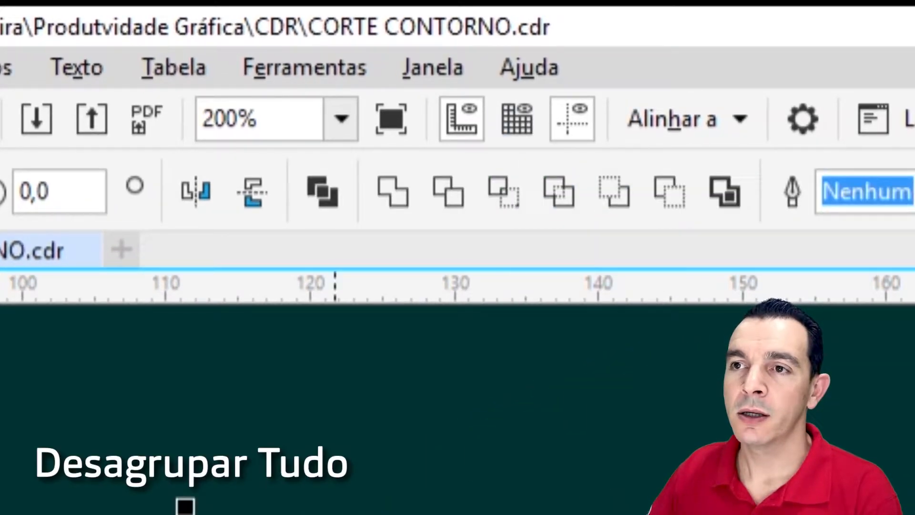
{"action": "left_click", "coordinate": [400, 200]}
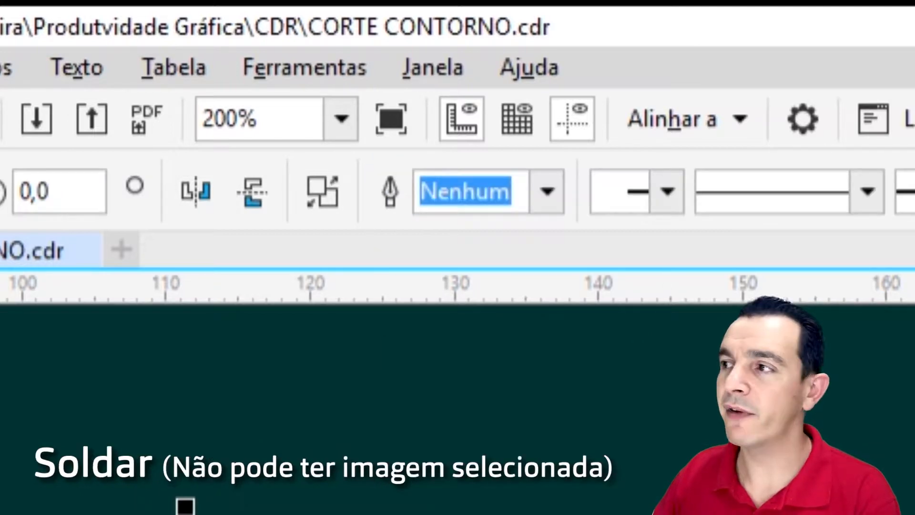
{"action": "right_click", "coordinate": [909, 205]}
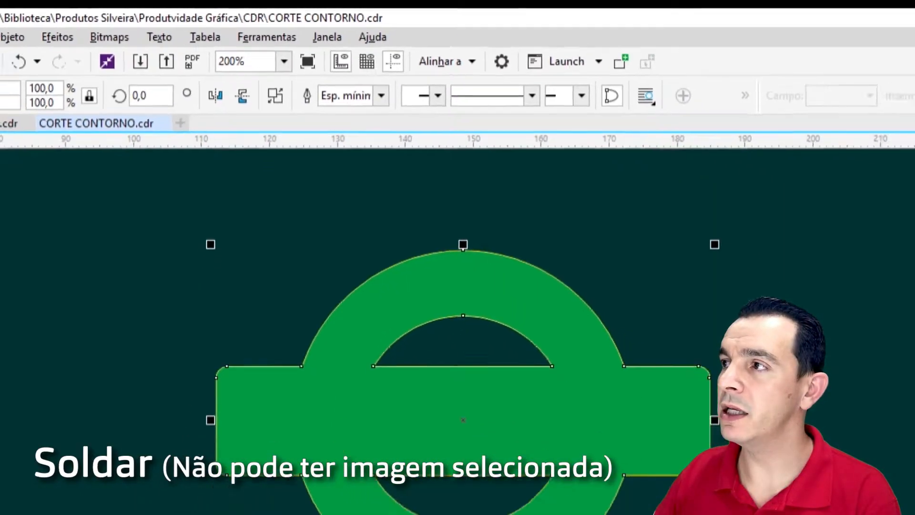
{"action": "left_click", "coordinate": [909, 96]}
{"action": "left_click", "coordinate": [890, 100]}
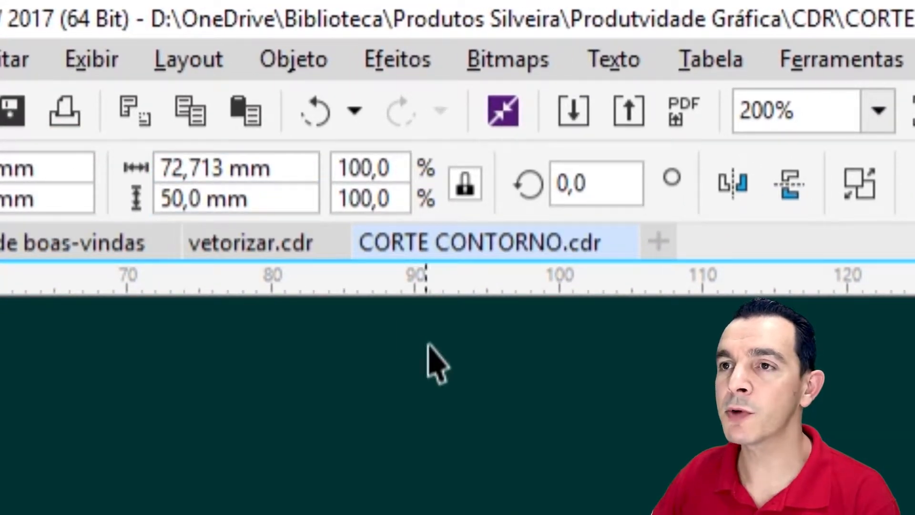
Set the document's nudge distance to 80 mm and nudge the yellow outline shape once to the left.
{"action": "key", "text": "Escape"}
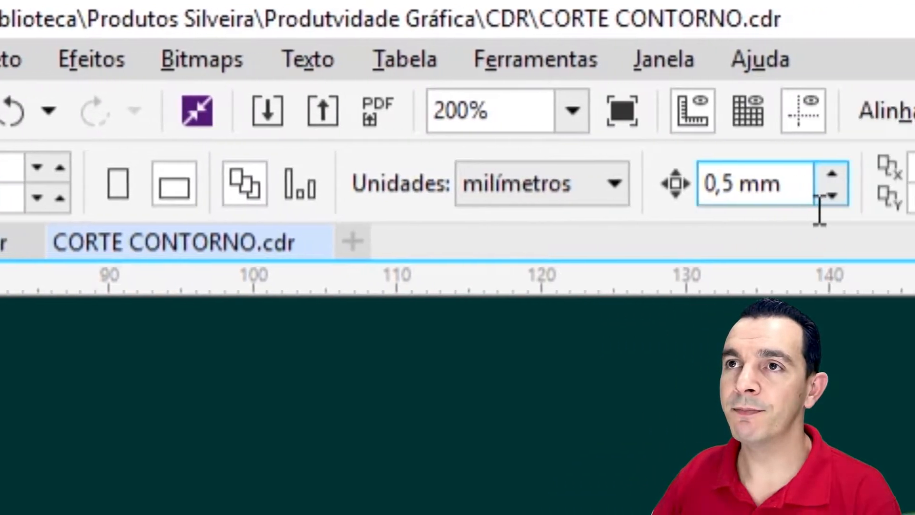
{"action": "double_click", "coordinate": [876, 186]}
{"action": "left_click_drag", "start_coordinate": [389, 197], "coordinate": [413, 195]}
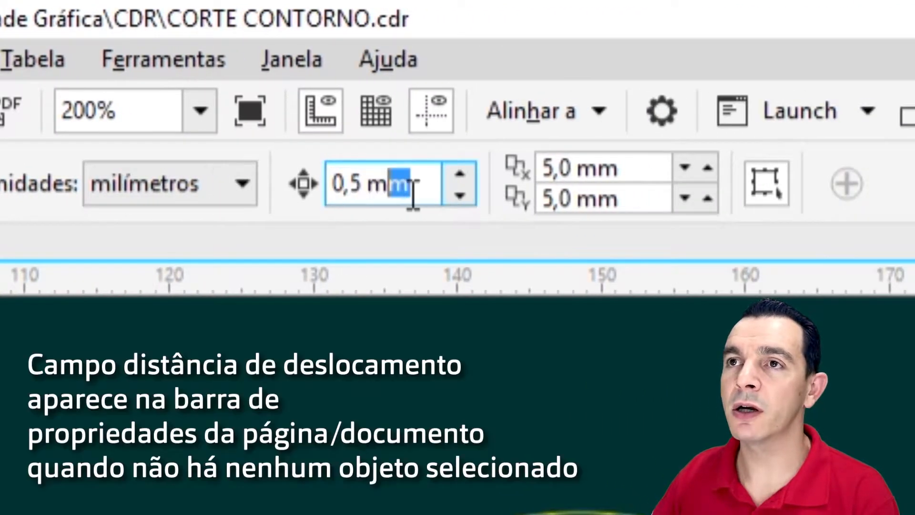
{"action": "left_click", "coordinate": [429, 472]}
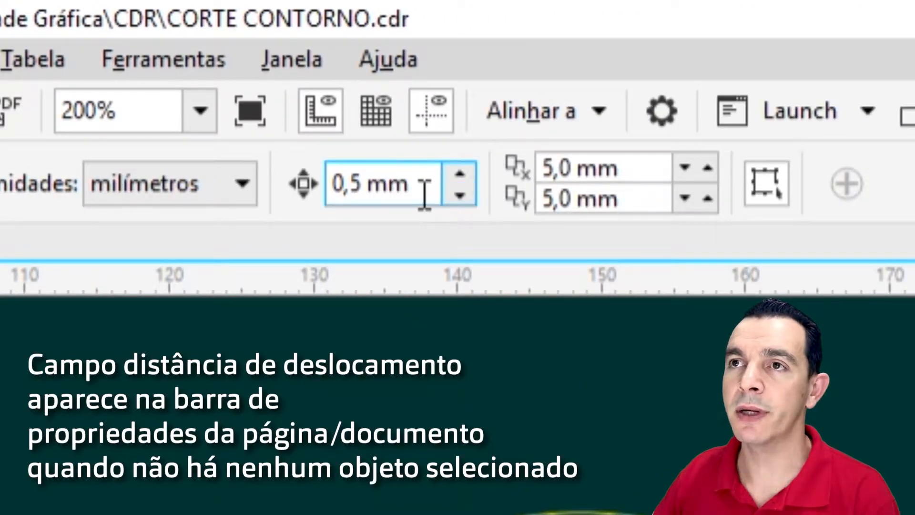
{"action": "left_click_drag", "start_coordinate": [432, 195], "coordinate": [319, 193]}
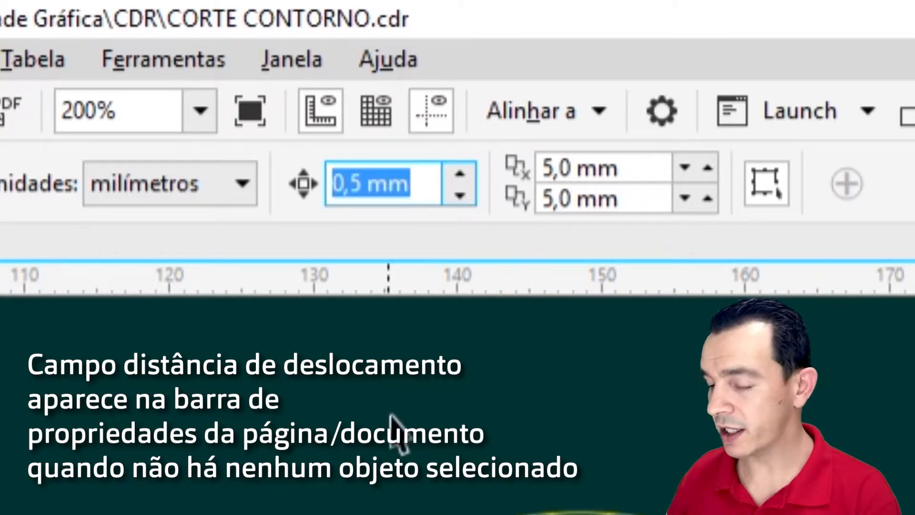
{"action": "type", "text": "80"}
{"action": "key", "text": "Return"}
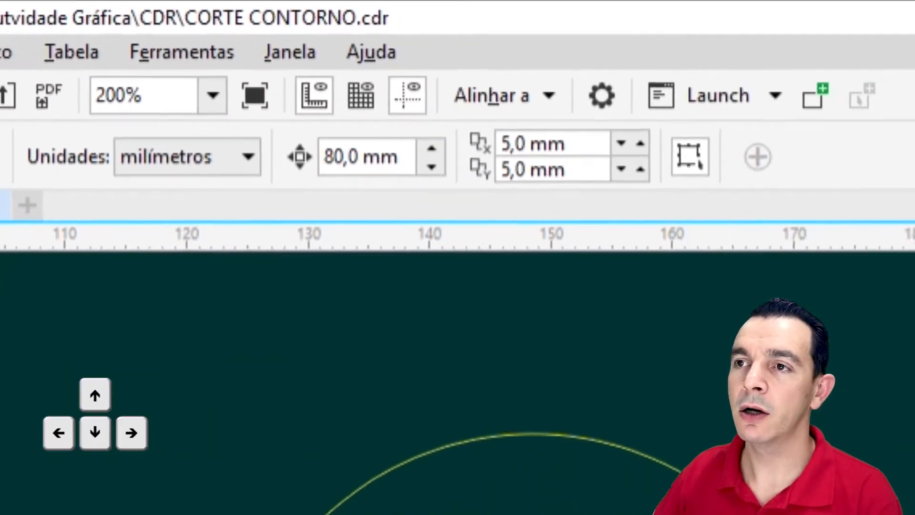
{"action": "left_click", "coordinate": [584, 495]}
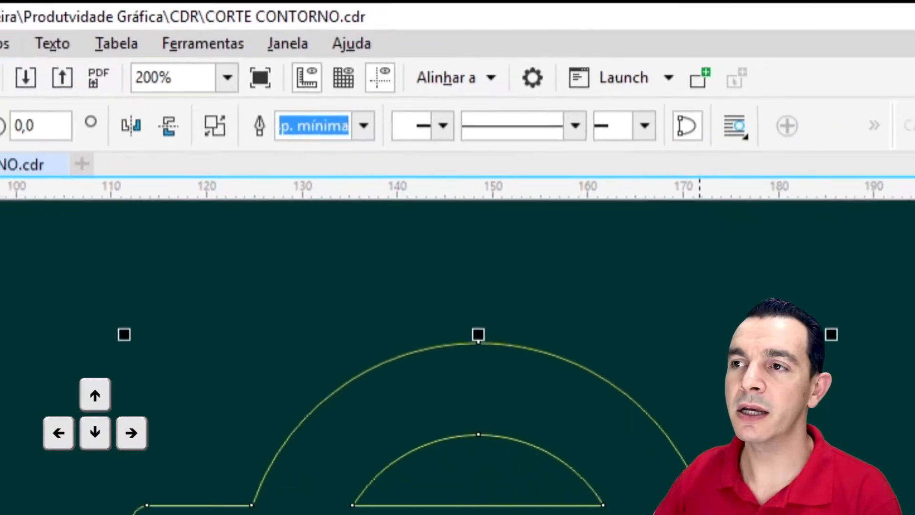
{"action": "key", "text": "Left"}
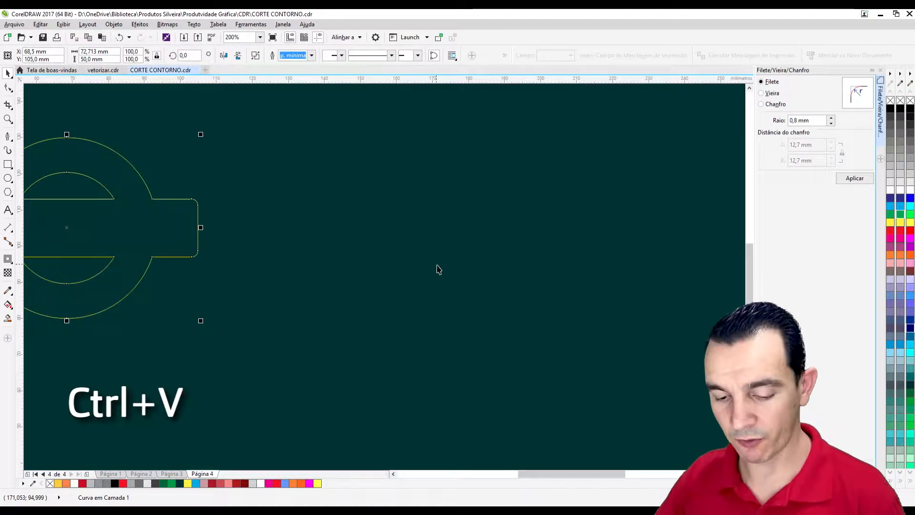
Paste the copied logo, ungroup it completely and weld its parts into one shape.
{"action": "key", "text": "ctrl+v"}
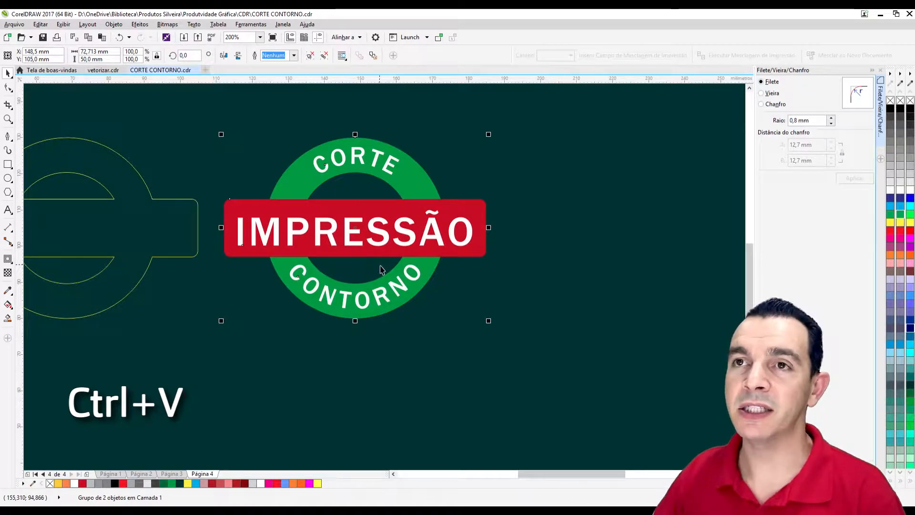
{"action": "left_click", "coordinate": [324, 56]}
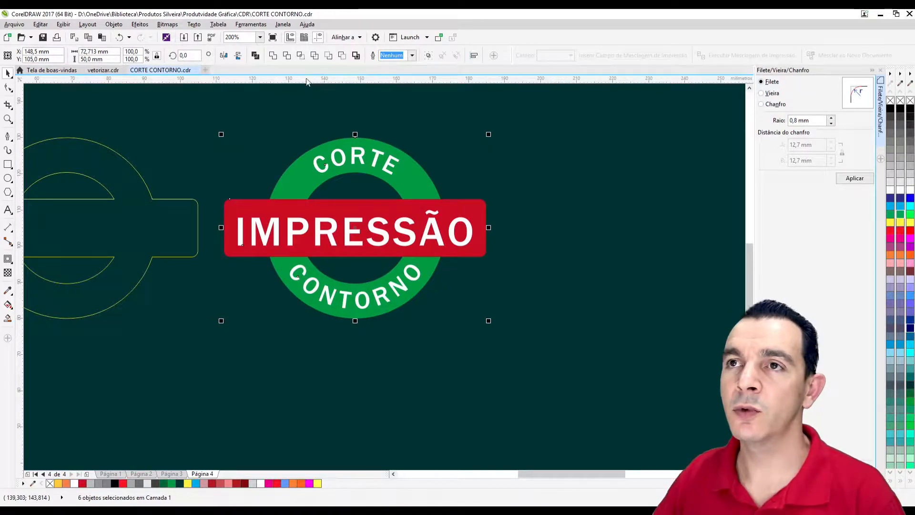
{"action": "left_click", "coordinate": [272, 55]}
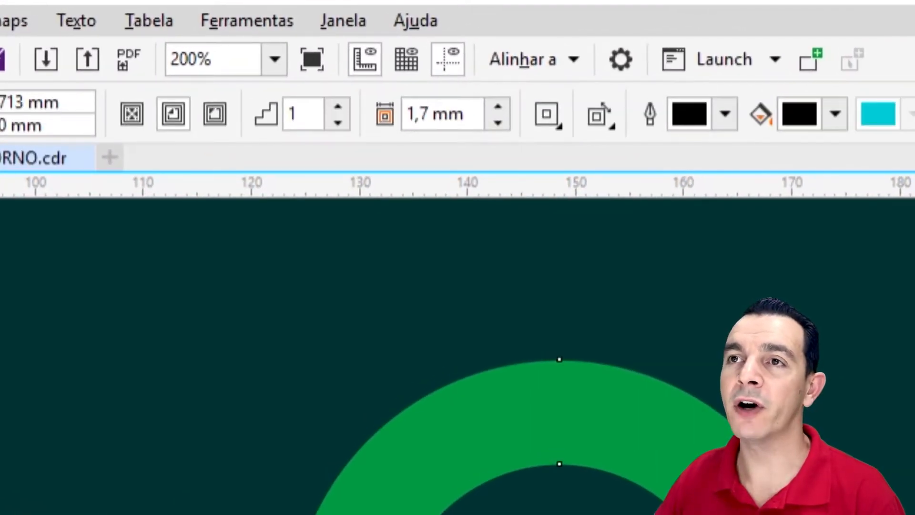
Add a one-step outside contour with a 1.5 mm offset to the green shape and break the contour apart from it.
{"action": "left_click", "coordinate": [218, 120]}
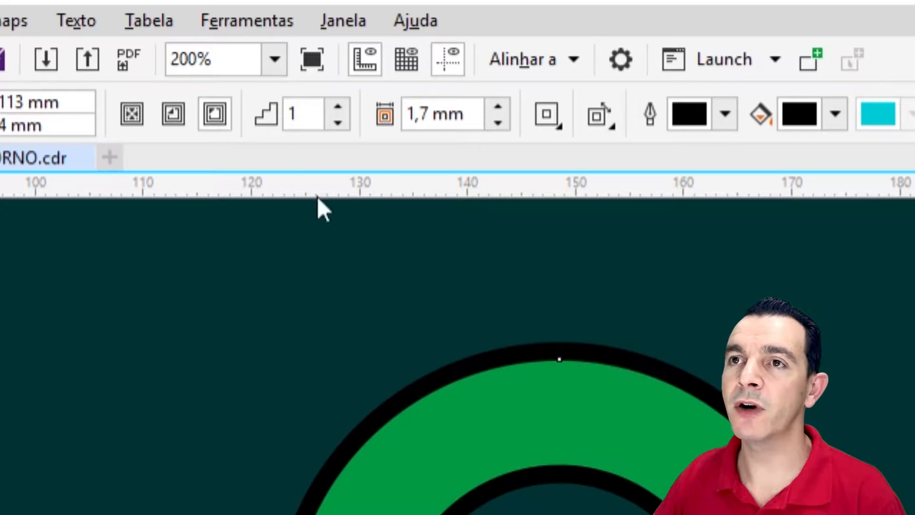
{"action": "double_click", "coordinate": [436, 123]}
{"action": "type", "text": "5"}
{"action": "key", "text": "Return"}
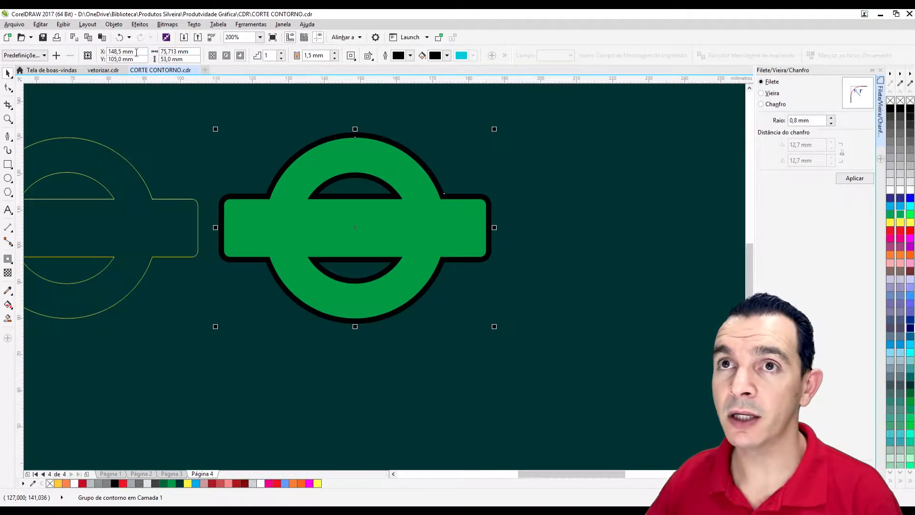
{"action": "key", "text": "ctrl+k"}
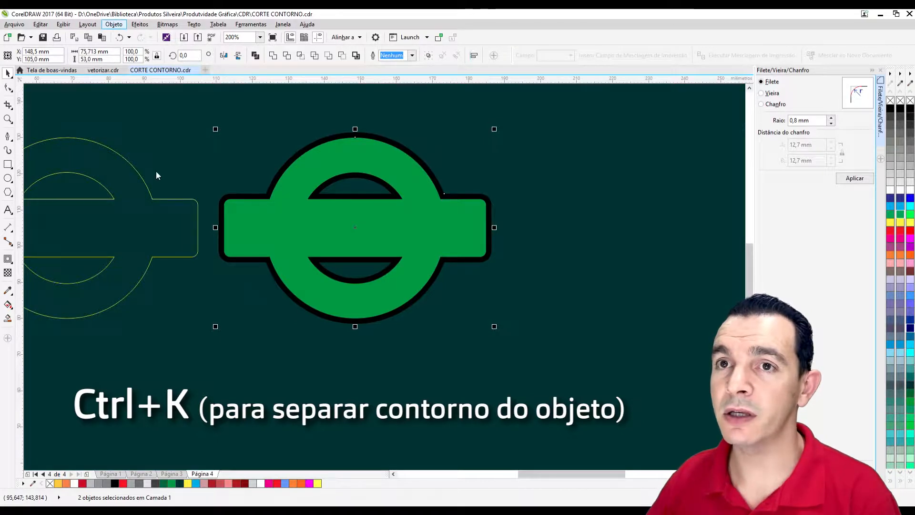
Paste another copy of the original logo and nudge it 80 mm to the right.
{"action": "left_click", "coordinate": [465, 228]}
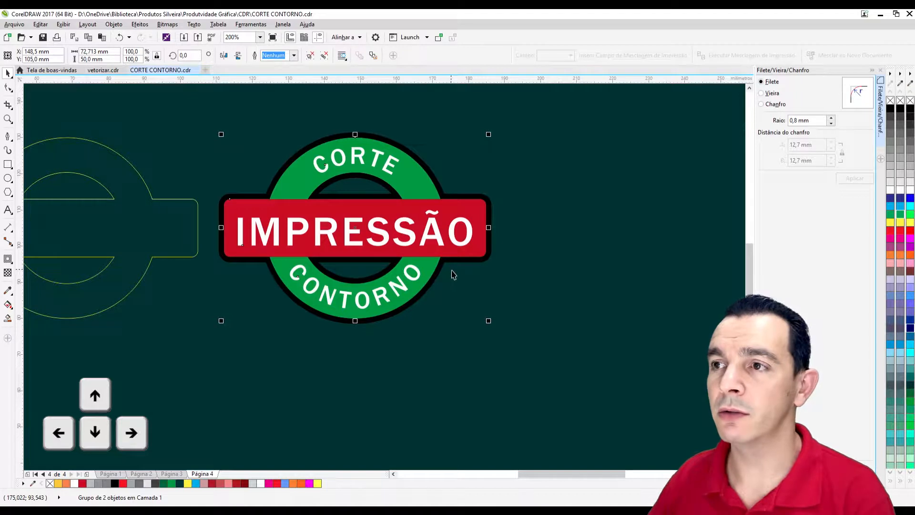
{"action": "key", "text": "Right"}
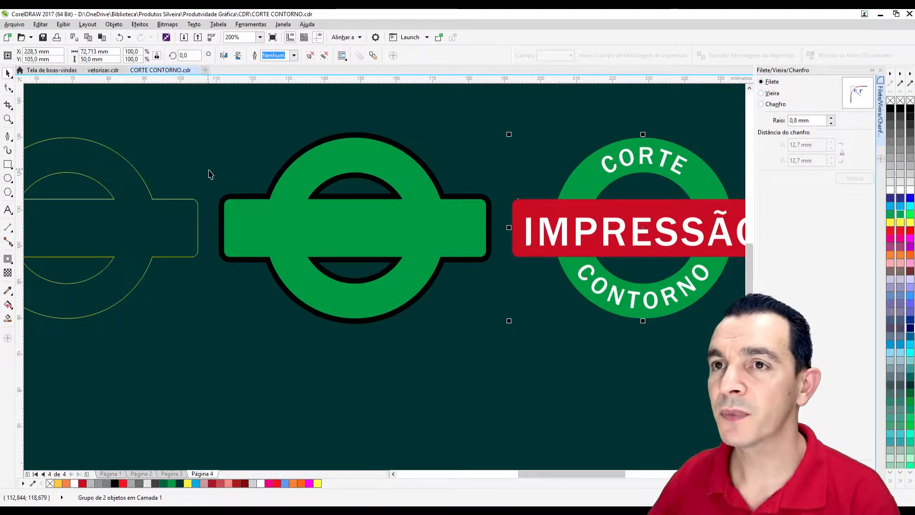
Start a straight-segment path at the black contour's upper-left junction, following the bar's upper edge across the ring to the inner opening's left contour corner.
{"action": "left_click", "coordinate": [173, 120]}
{"action": "left_click_drag", "start_coordinate": [169, 108], "coordinate": [574, 395]}
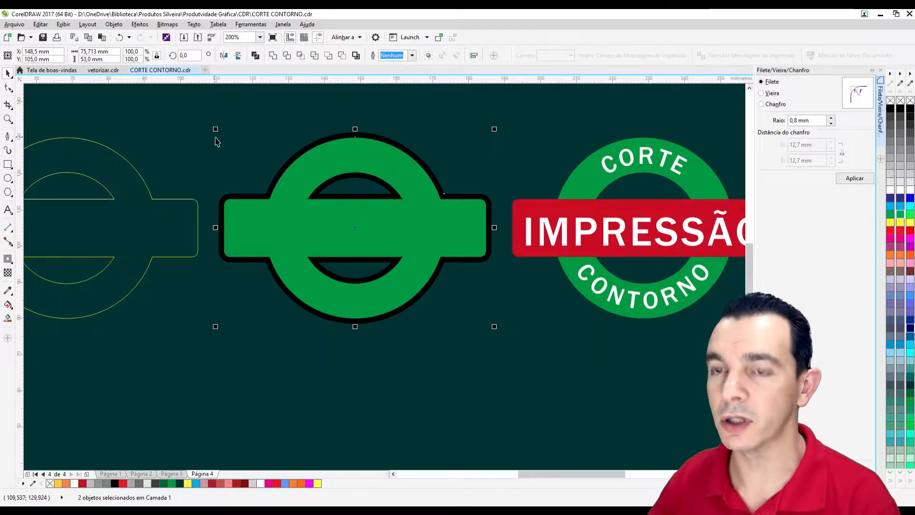
{"action": "key", "text": "shift+F2"}
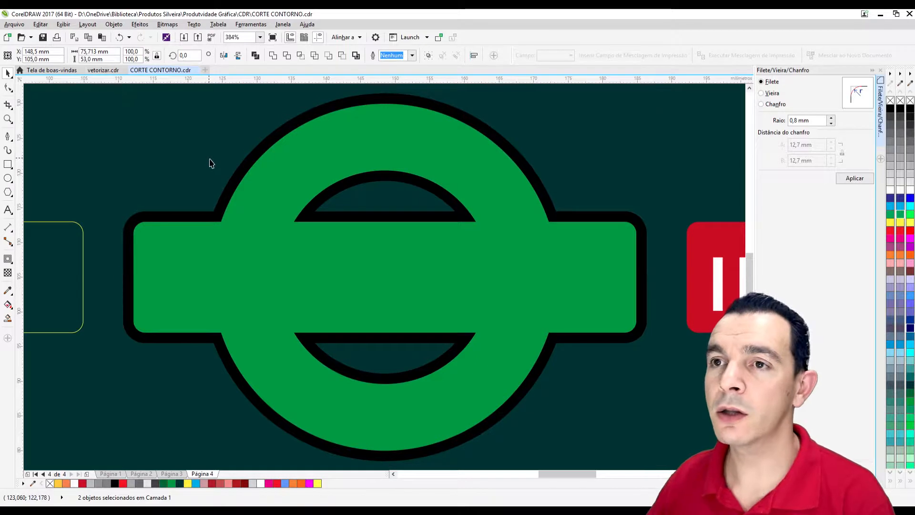
{"action": "left_click", "coordinate": [211, 160]}
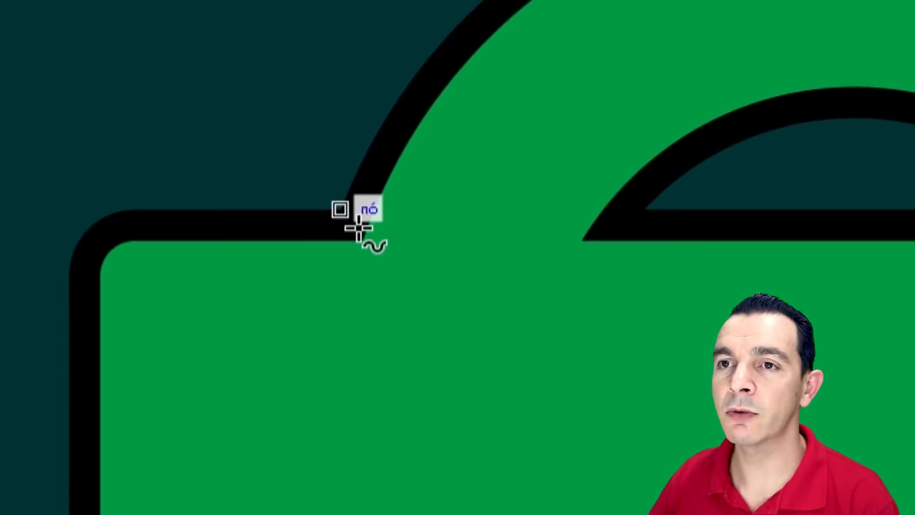
{"action": "left_click", "coordinate": [358, 228]}
{"action": "left_click", "coordinate": [377, 255]}
{"action": "left_click_drag", "start_coordinate": [377, 258], "coordinate": [603, 261]}
{"action": "left_click_drag", "start_coordinate": [602, 258], "coordinate": [657, 222]}
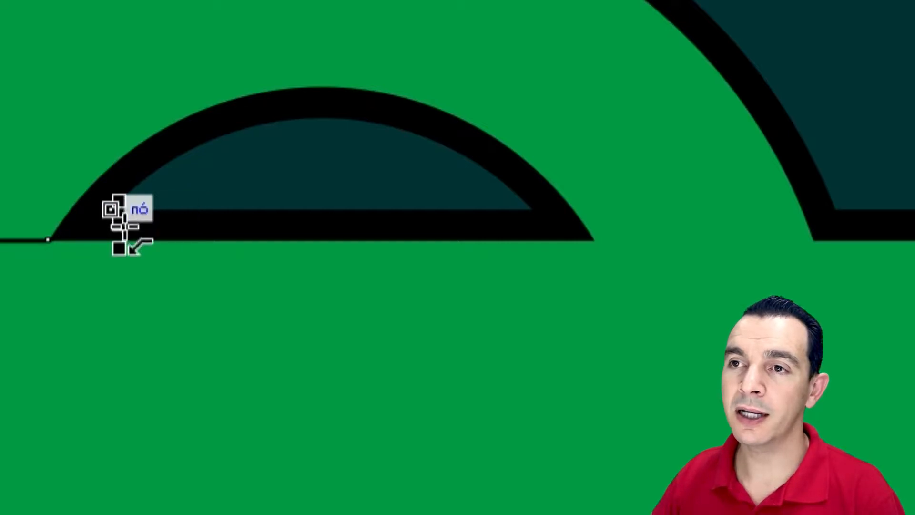
Continue the path through the upper opening and along the bar's top edge to the contour's upper-right junction of ring and bar.
{"action": "left_click_drag", "start_coordinate": [111, 210], "coordinate": [553, 224]}
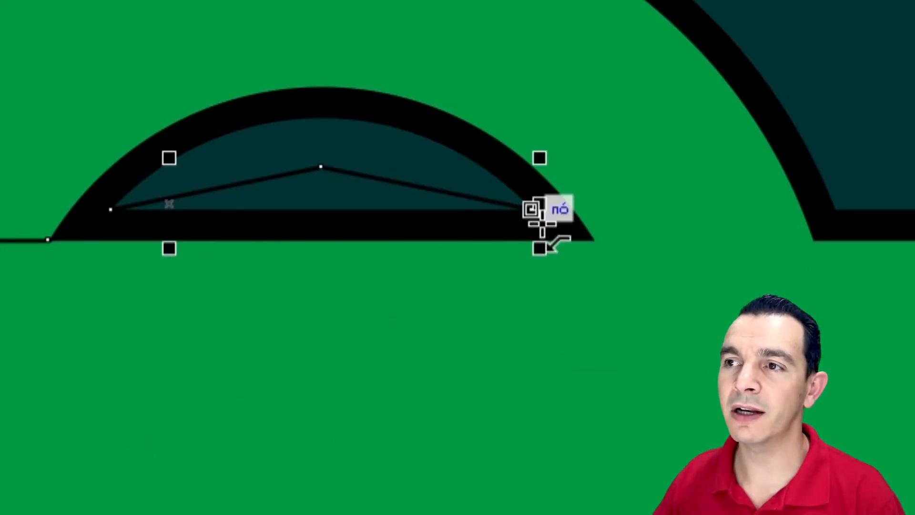
{"action": "left_click_drag", "start_coordinate": [544, 217], "coordinate": [620, 240]}
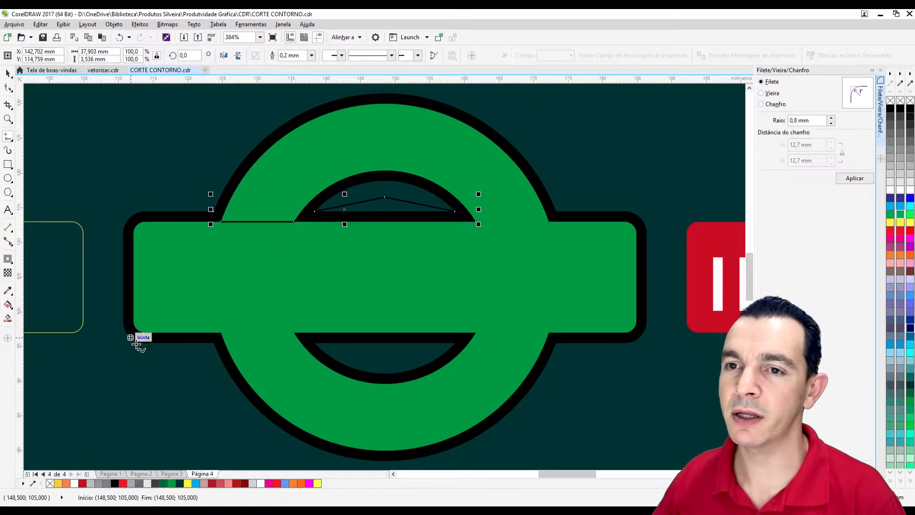
{"action": "left_click", "coordinate": [481, 227]}
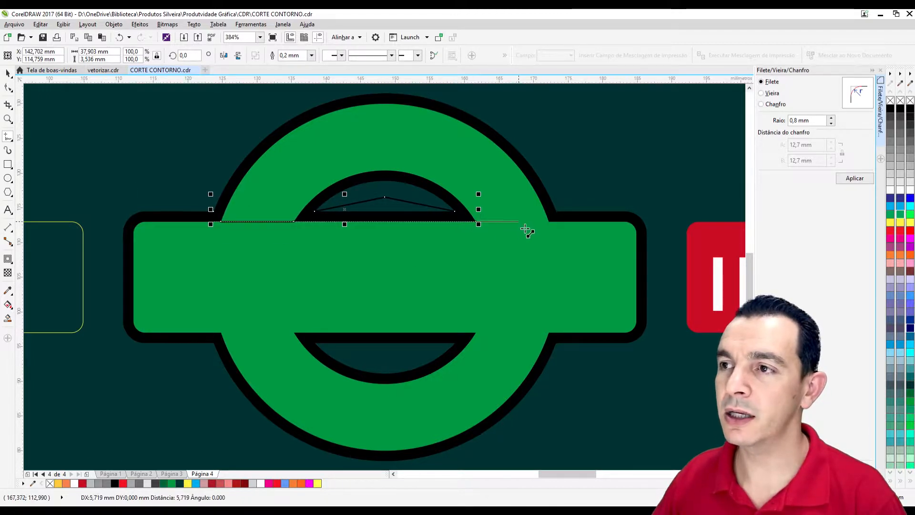
{"action": "left_click", "coordinate": [553, 226]}
{"action": "left_click", "coordinate": [558, 217]}
Continue the path loosely around the outside of the bar's right end and back in to the lower-right junction of ring and bar.
{"action": "left_click", "coordinate": [636, 172]}
{"action": "left_click", "coordinate": [674, 243]}
{"action": "left_click", "coordinate": [666, 407]}
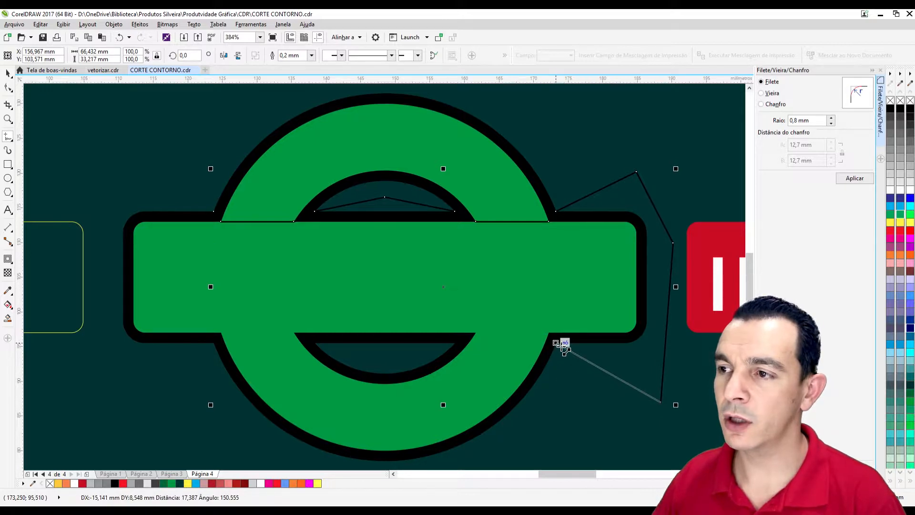
{"action": "left_click", "coordinate": [556, 344]}
{"action": "left_click", "coordinate": [549, 334]}
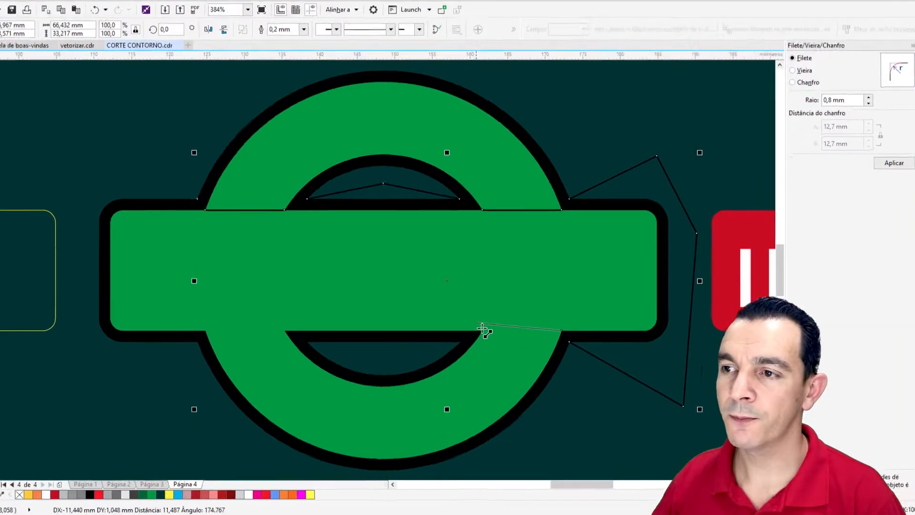
Continue the path along the bar's lower edge, dipping through the lower opening, to the lower-left junction of ring and bar.
{"action": "left_click", "coordinate": [482, 329]}
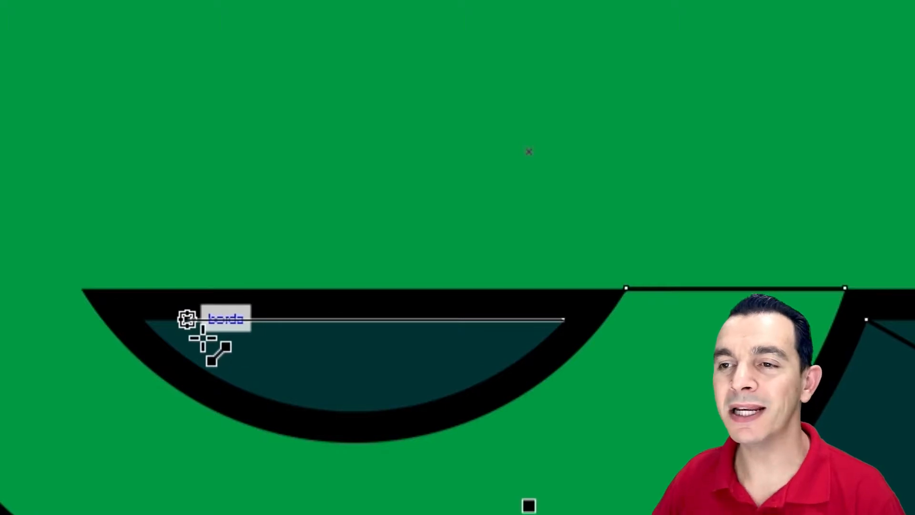
{"action": "left_click", "coordinate": [354, 368]}
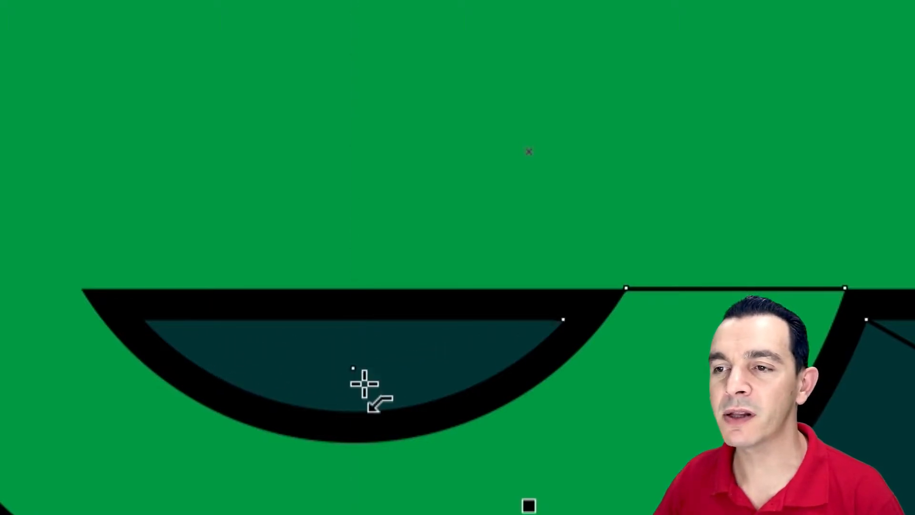
{"action": "double_click", "coordinate": [143, 319]}
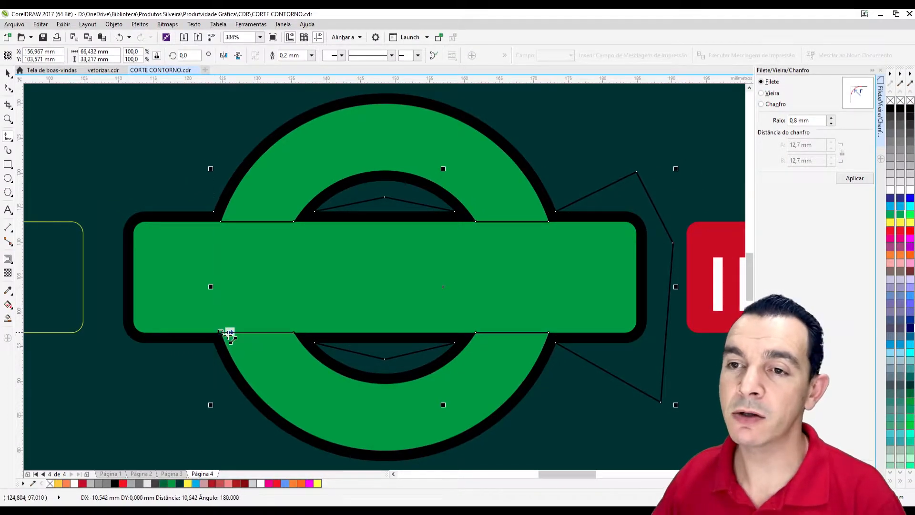
{"action": "left_click", "coordinate": [228, 335]}
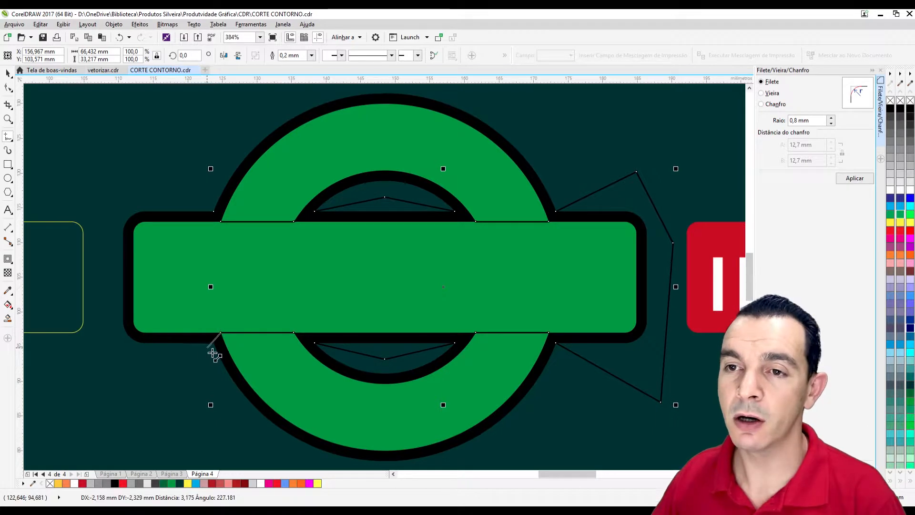
Run the path loosely around the outside of the bar's left end and close it at its starting point at the upper-left junction.
{"action": "left_click", "coordinate": [219, 352]}
{"action": "left_click", "coordinate": [134, 414]}
{"action": "left_click", "coordinate": [113, 329]}
{"action": "left_click", "coordinate": [113, 154]}
{"action": "left_click", "coordinate": [213, 212]}
{"action": "left_click", "coordinate": [221, 222]}
{"action": "left_click", "coordinate": [8, 75]}
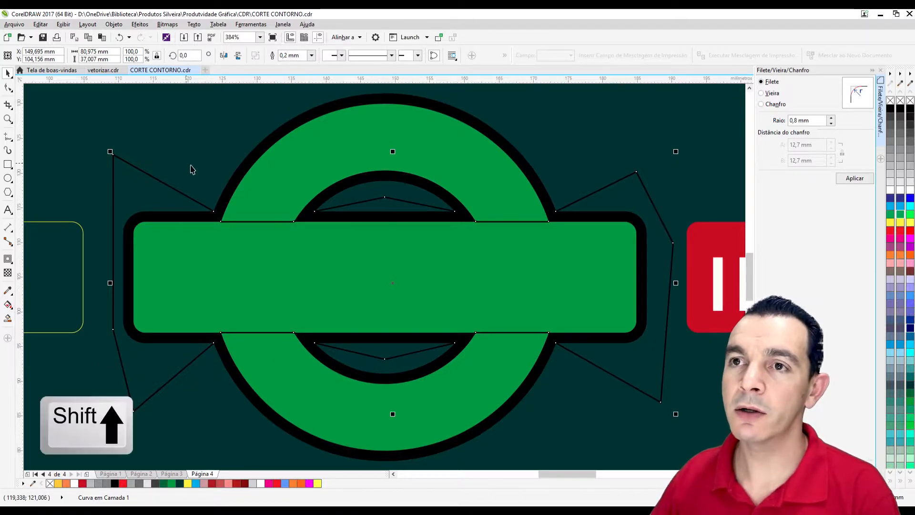
Intersect the closed path with the black contour and recolour the original contour cyan.
{"action": "left_click", "coordinate": [279, 134], "text": "shift"}
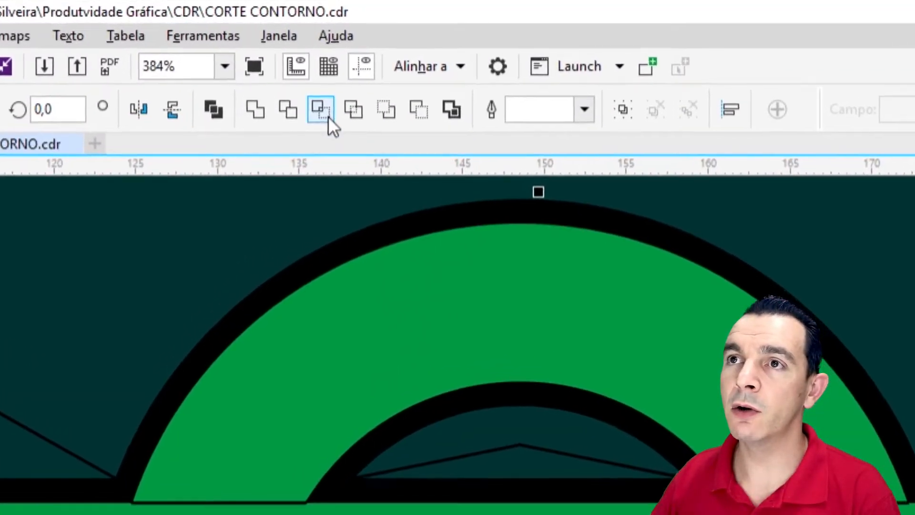
{"action": "left_click", "coordinate": [324, 114]}
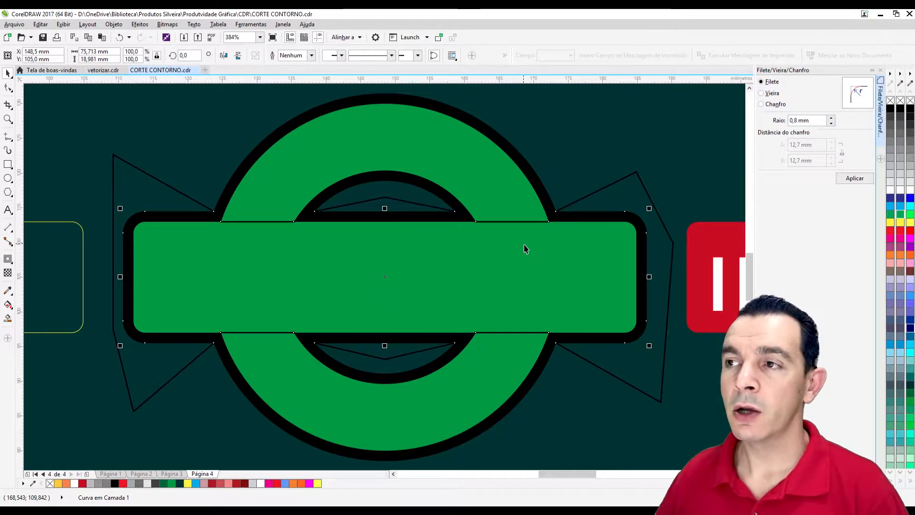
{"action": "left_click", "coordinate": [539, 187]}
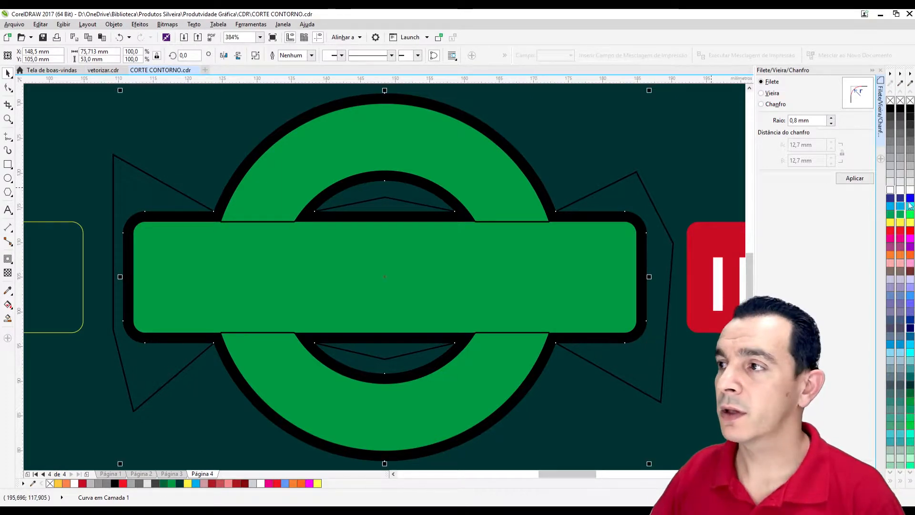
{"action": "right_click", "coordinate": [901, 206]}
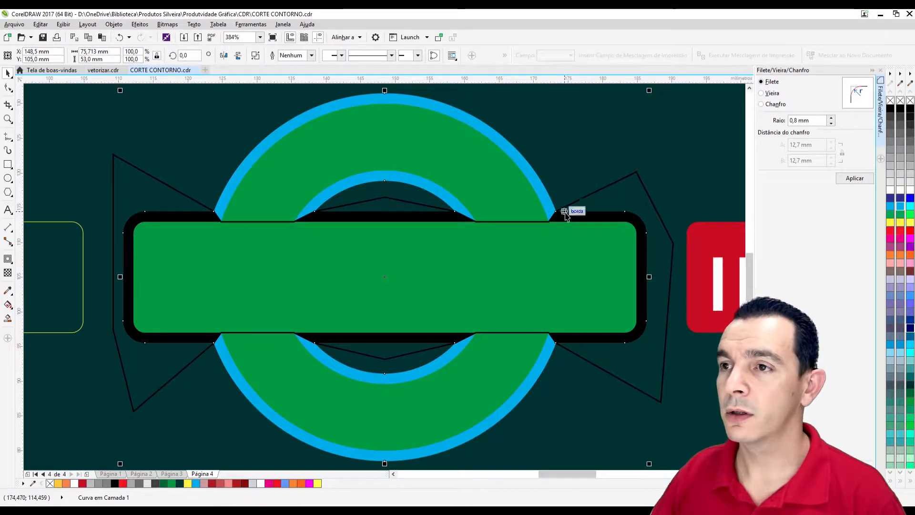
{"action": "left_click", "coordinate": [605, 215]}
{"action": "left_click", "coordinate": [614, 225]}
{"action": "left_click", "coordinate": [614, 220]}
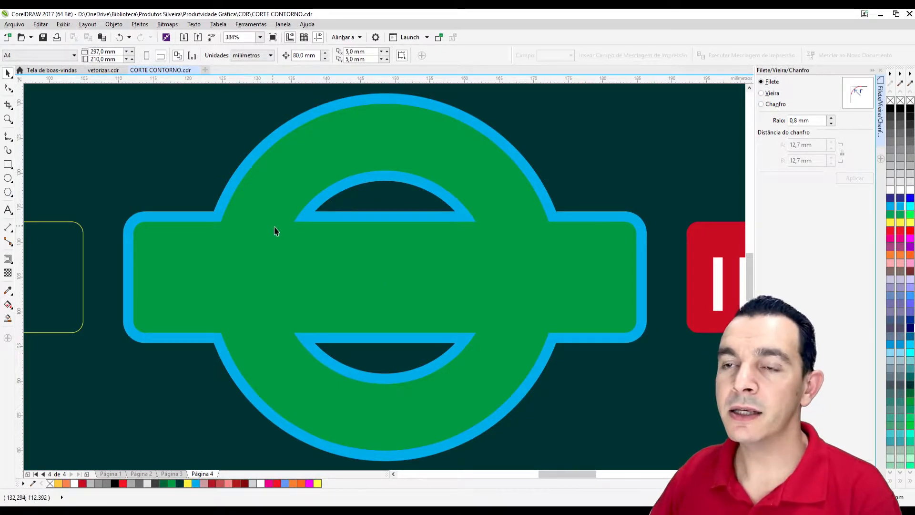
Intersect the closed path with the cyan contour and fill the resulting bar-shaped piece red.
{"action": "left_click", "coordinate": [266, 291]}
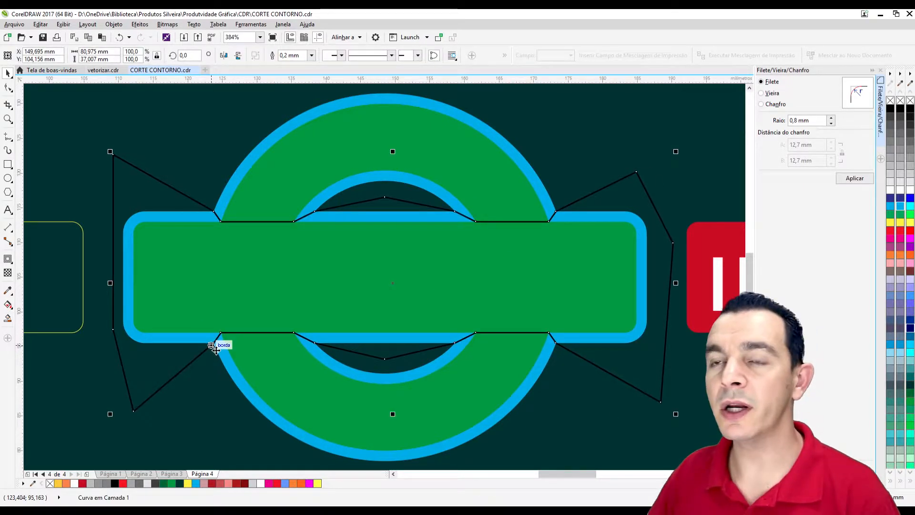
{"action": "left_click", "coordinate": [534, 172], "text": "shift"}
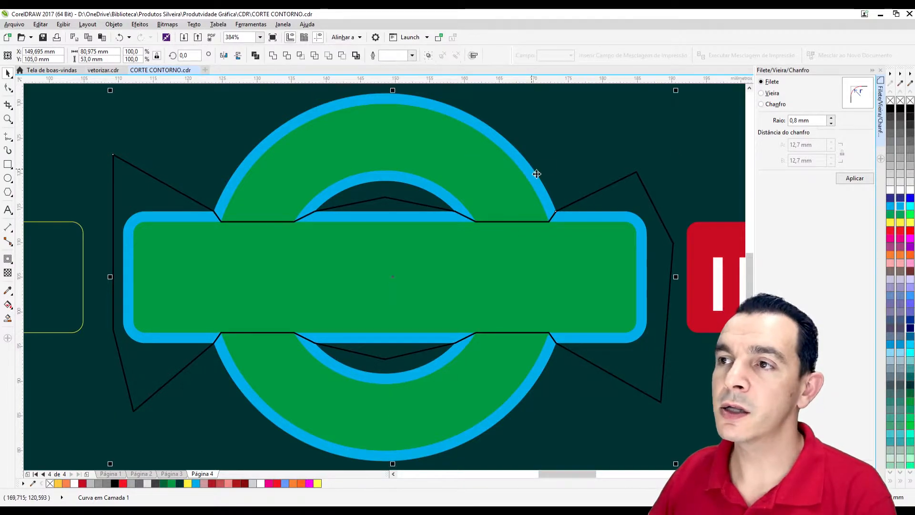
{"action": "left_click", "coordinate": [300, 55]}
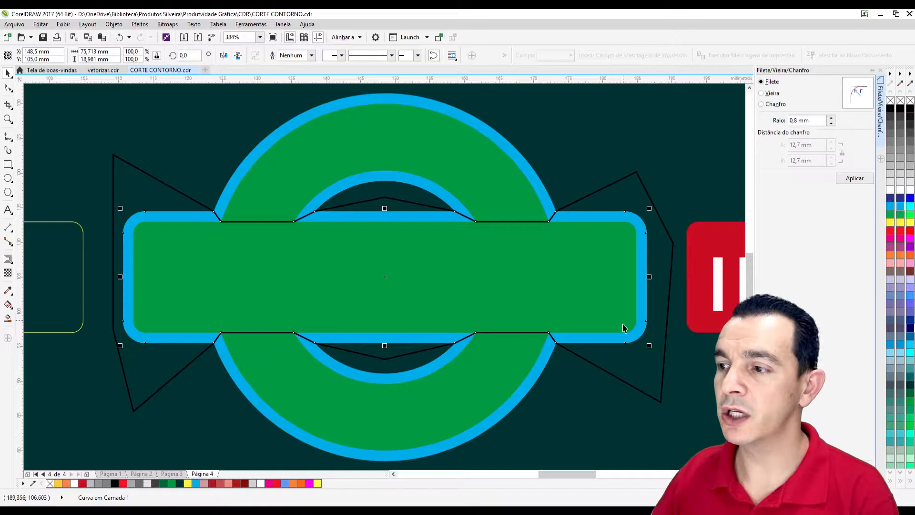
{"action": "left_click", "coordinate": [900, 233]}
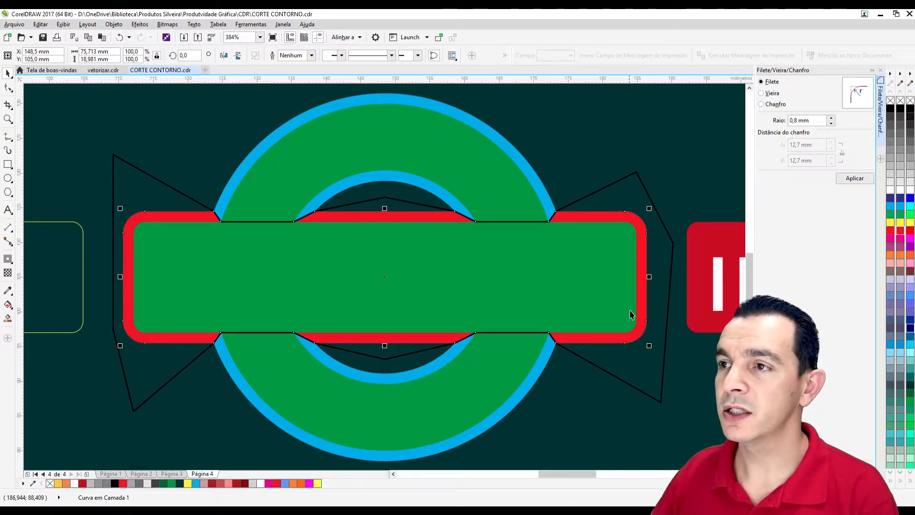
Delete the hand-drawn path and recolour the cyan ring contour with the logo's green.
{"action": "left_click", "coordinate": [518, 332]}
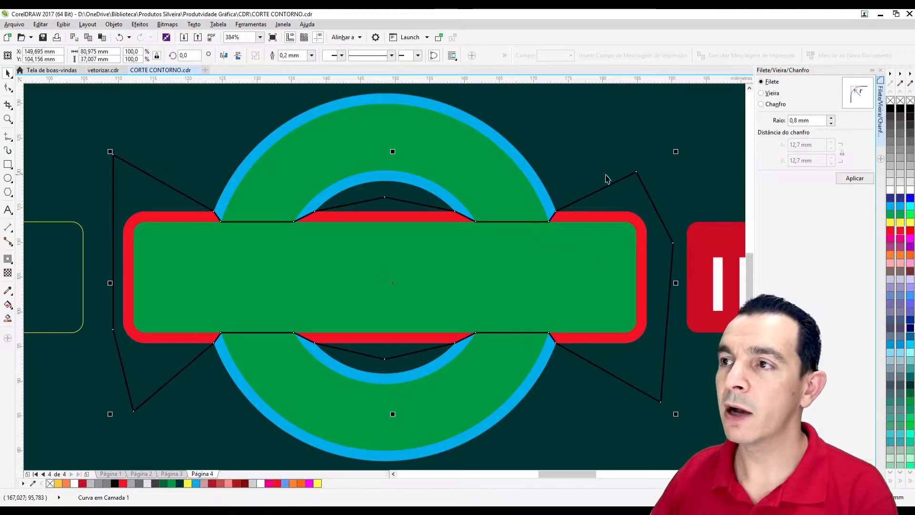
{"action": "key", "text": "Delete"}
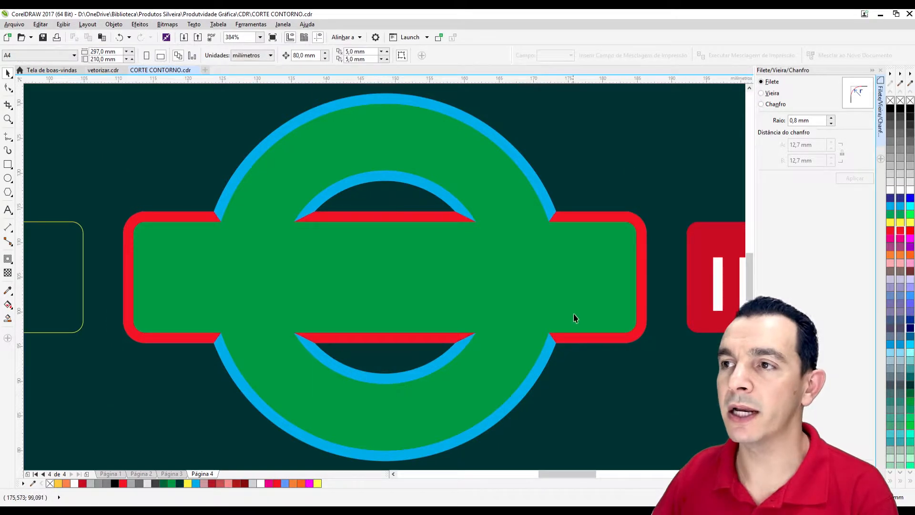
{"action": "left_click", "coordinate": [545, 193]}
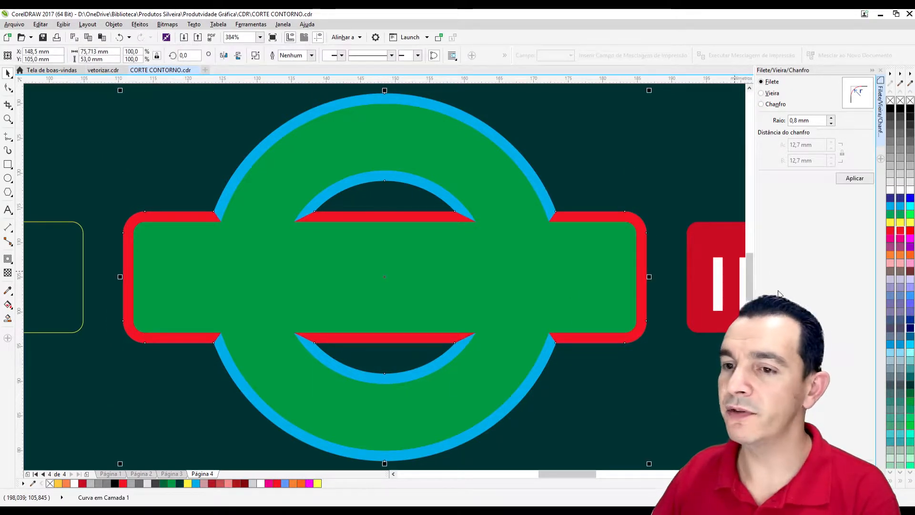
{"action": "right_click", "coordinate": [171, 483]}
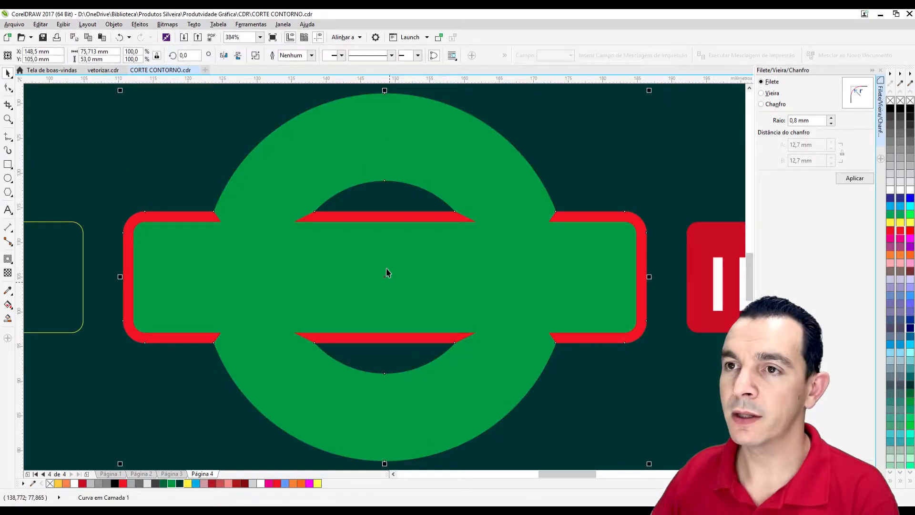
Recolour the red bar-shaped bleed piece with the darker red of the original logo's bar.
{"action": "scroll", "coordinate": [362, 204], "scroll_direction": "down", "scroll_amount": 3}
{"action": "scroll", "coordinate": [365, 205], "scroll_direction": "up", "scroll_amount": 2}
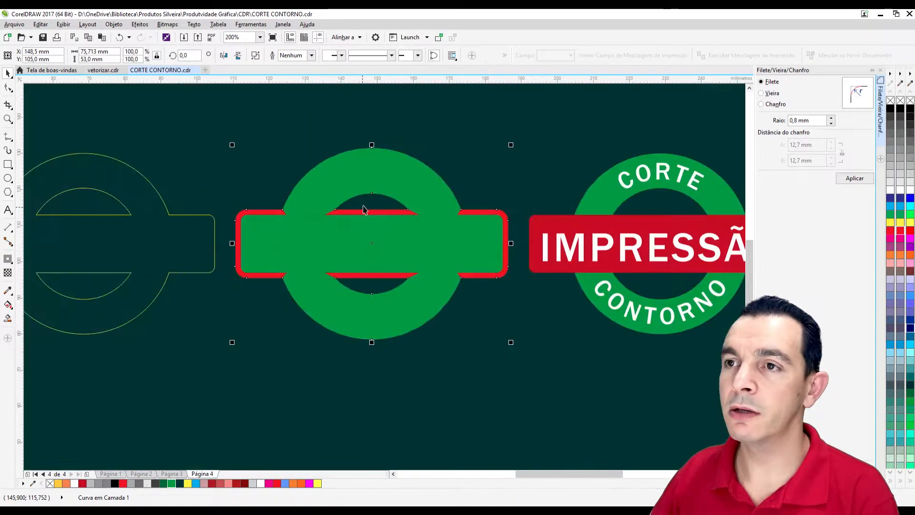
{"action": "left_click", "coordinate": [573, 224]}
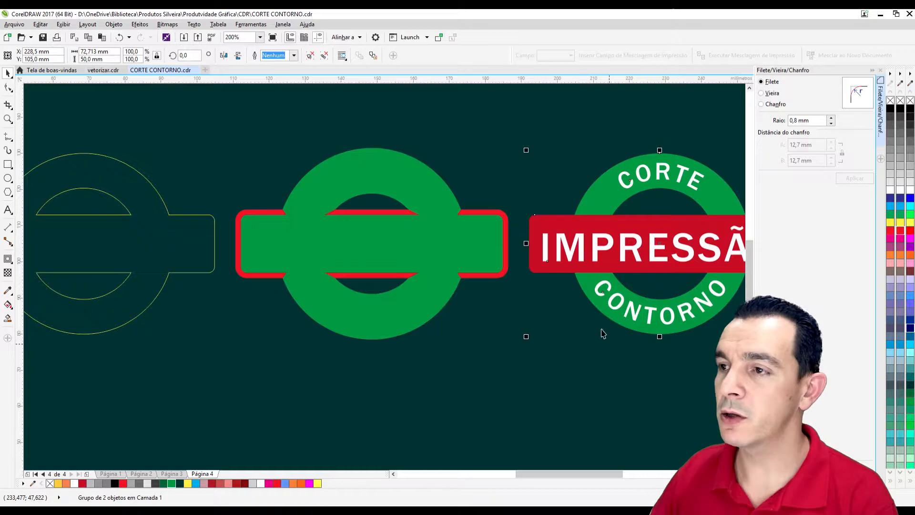
{"action": "left_click", "coordinate": [553, 226], "text": "ctrl"}
{"action": "left_click", "coordinate": [543, 227], "text": "ctrl"}
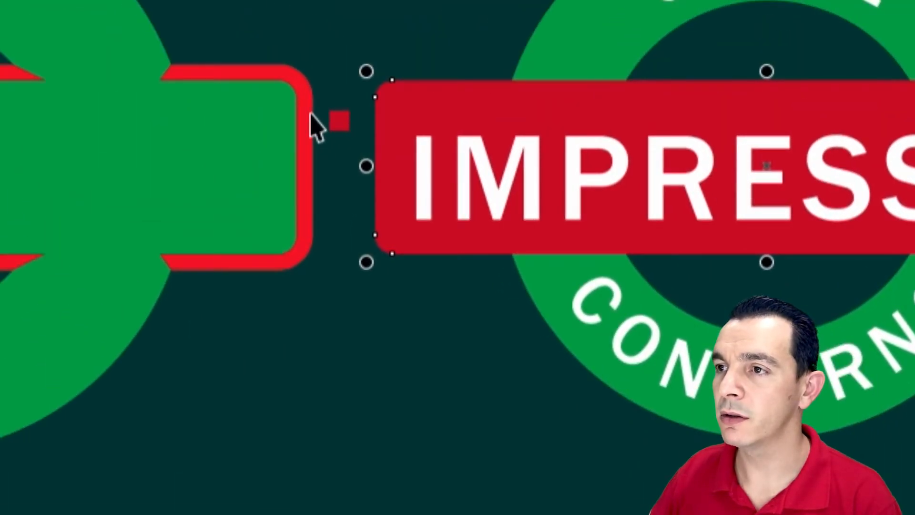
{"action": "left_click_drag", "start_coordinate": [310, 113], "coordinate": [310, 114]}
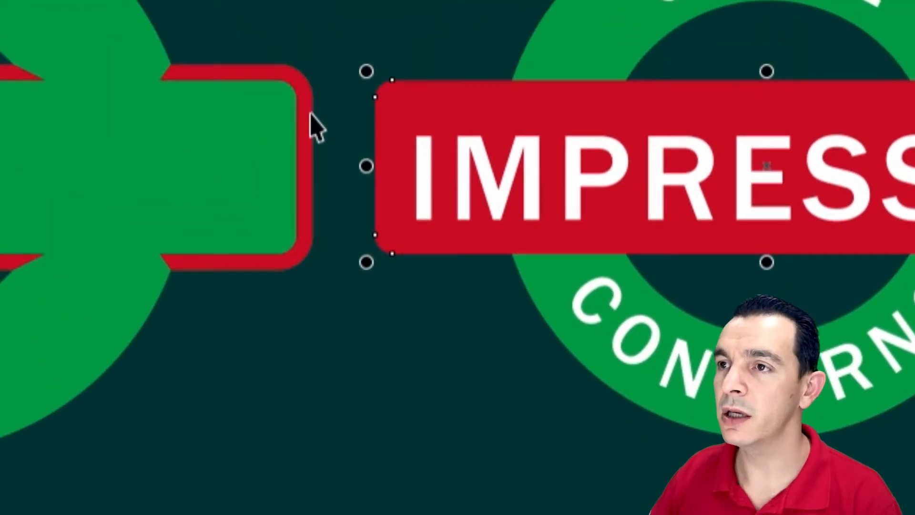
{"action": "left_click", "coordinate": [830, 114]}
{"action": "left_click", "coordinate": [574, 39], "text": "ctrl"}
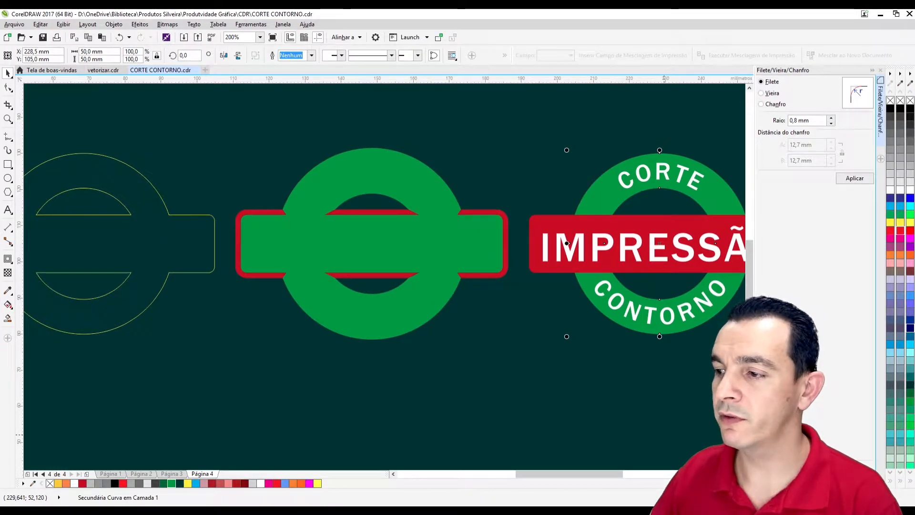
Delete the green silhouette in front of the bleed shapes and nudge the original logo 80 mm to the left onto them.
{"action": "left_click", "coordinate": [450, 200]}
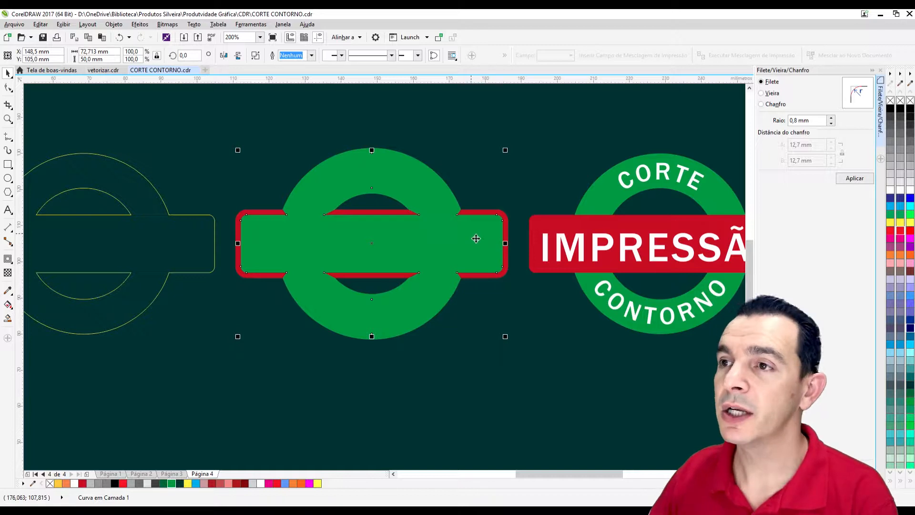
{"action": "key", "text": "Delete"}
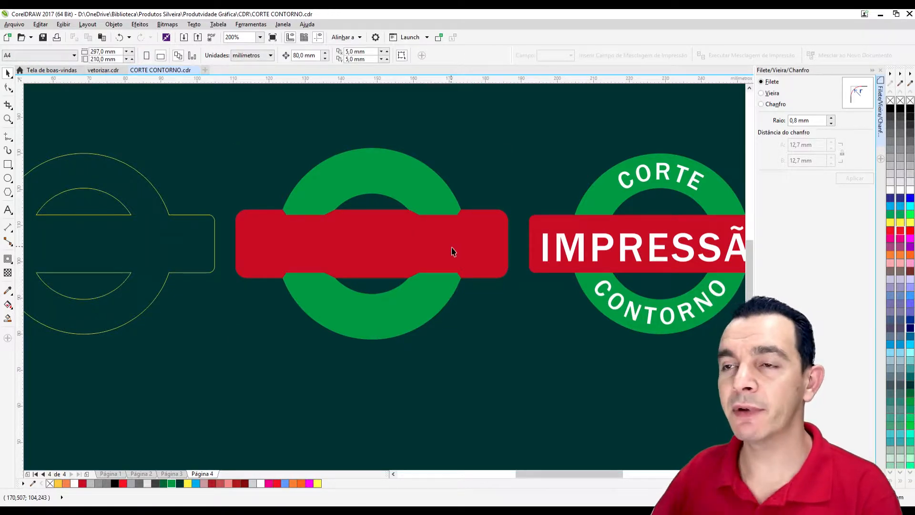
{"action": "left_click", "coordinate": [582, 238]}
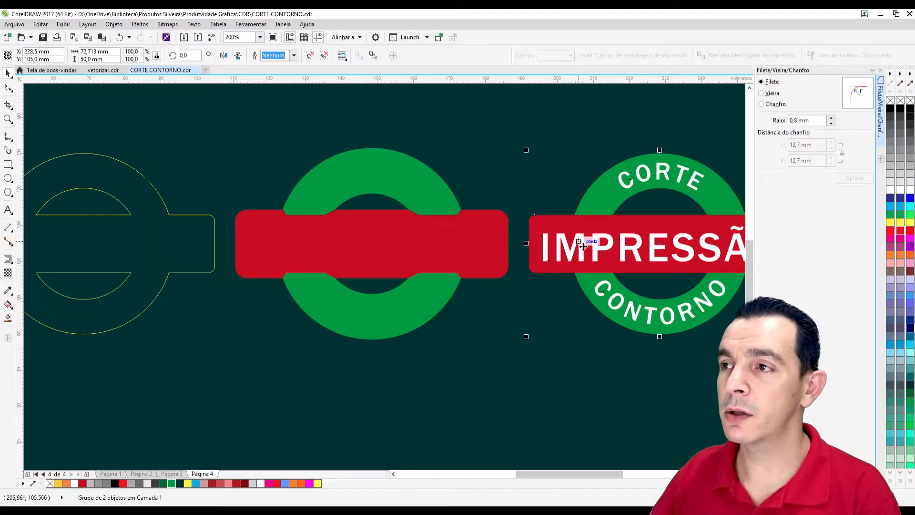
{"action": "left_click", "coordinate": [491, 140]}
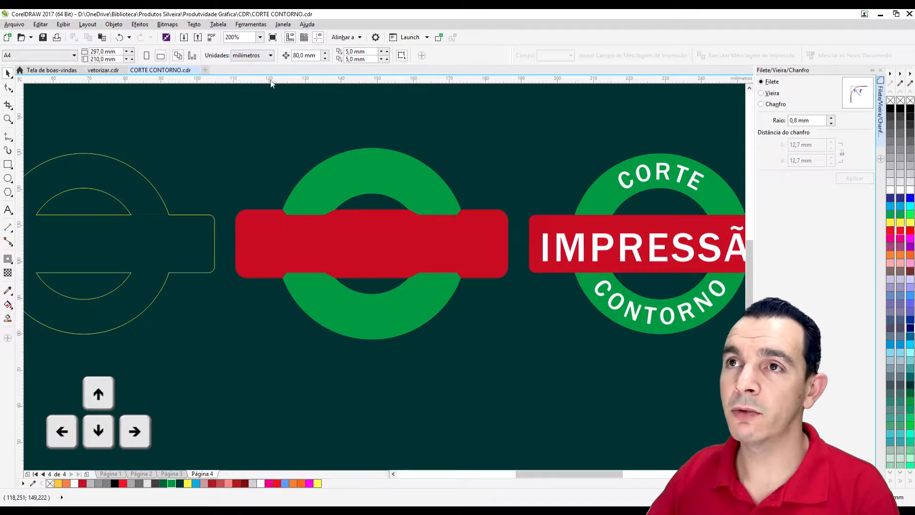
{"action": "left_click", "coordinate": [306, 136]}
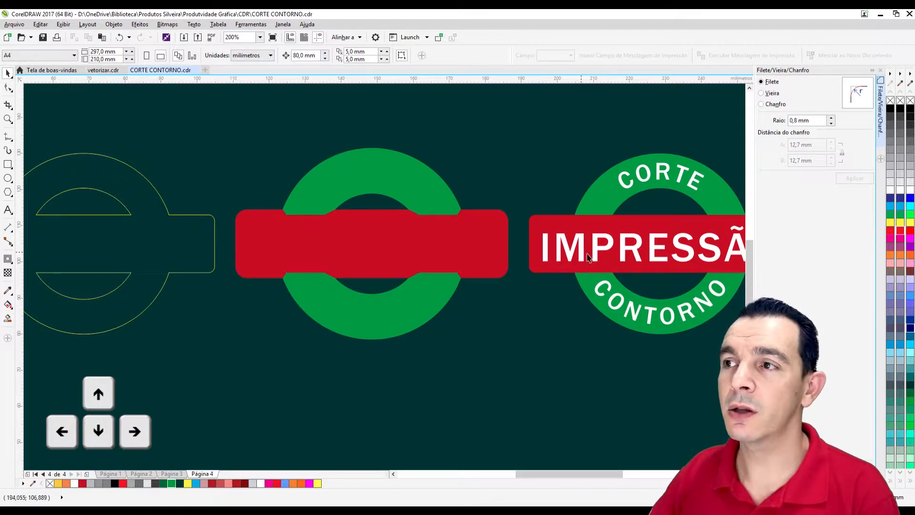
{"action": "left_click", "coordinate": [547, 265]}
{"action": "key", "text": "Left"}
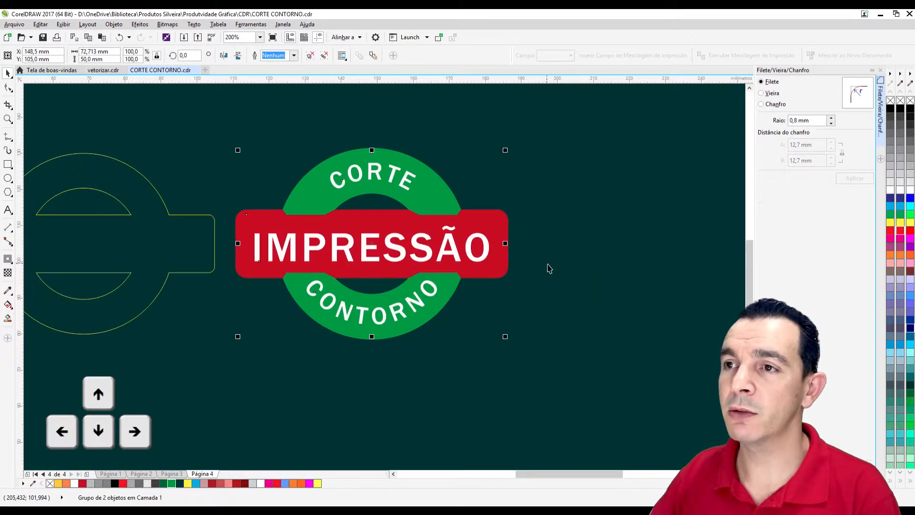
Group the logo with its bleed shapes and place the yellow cut outline 80 mm to the right, in front of them.
{"action": "left_click_drag", "start_coordinate": [194, 137], "coordinate": [606, 401]}
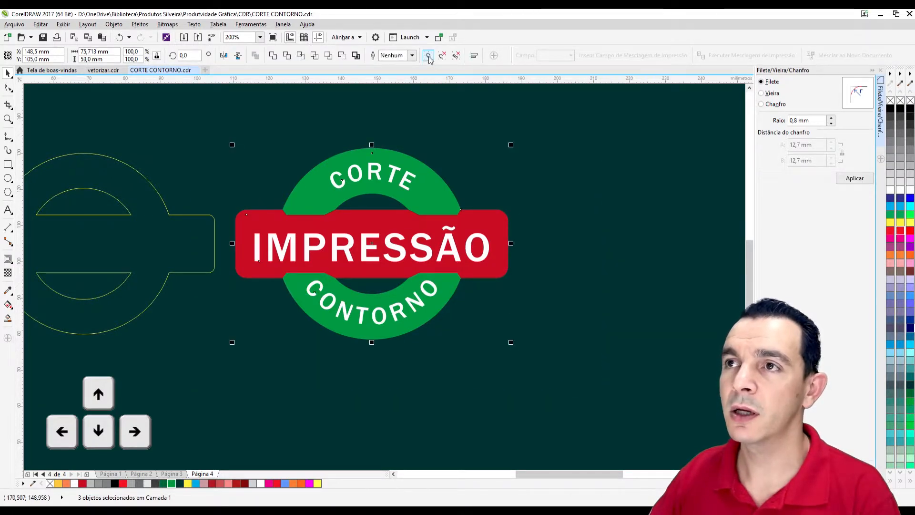
{"action": "left_click", "coordinate": [166, 251]}
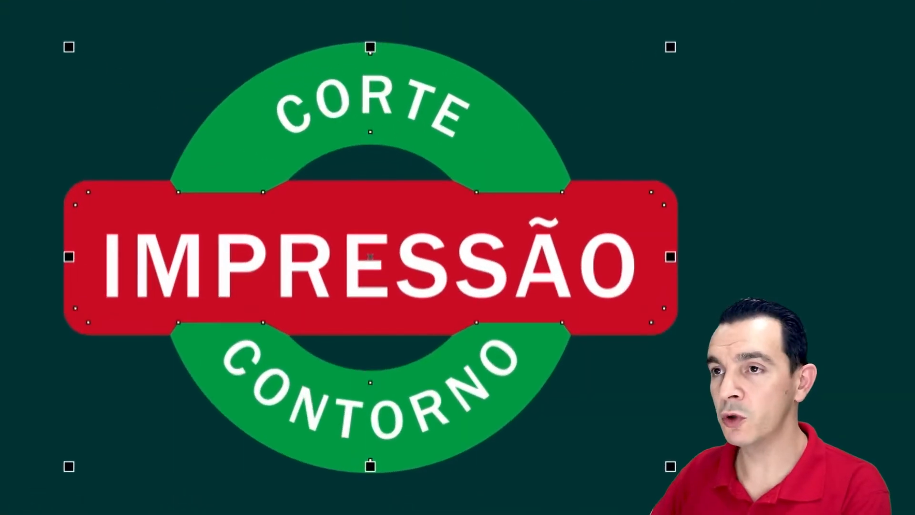
{"action": "right_click", "coordinate": [913, 257]}
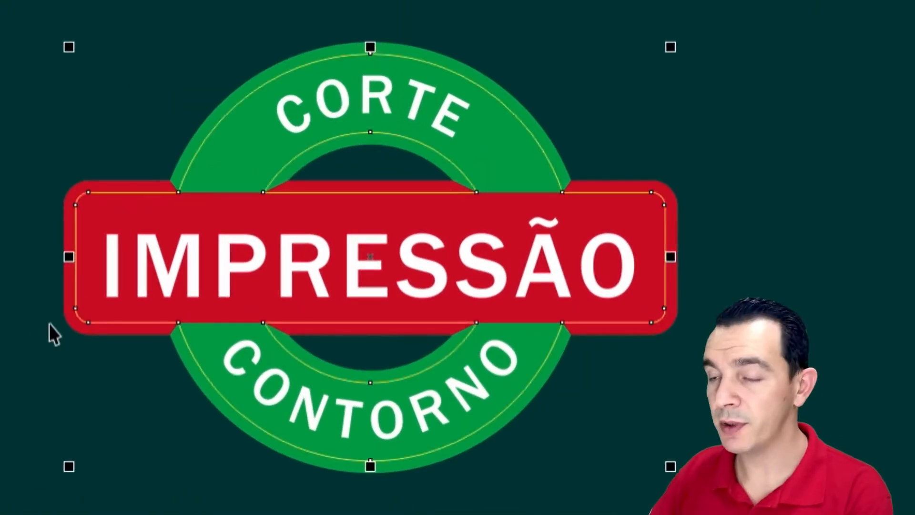
{"action": "left_click", "coordinate": [819, 371]}
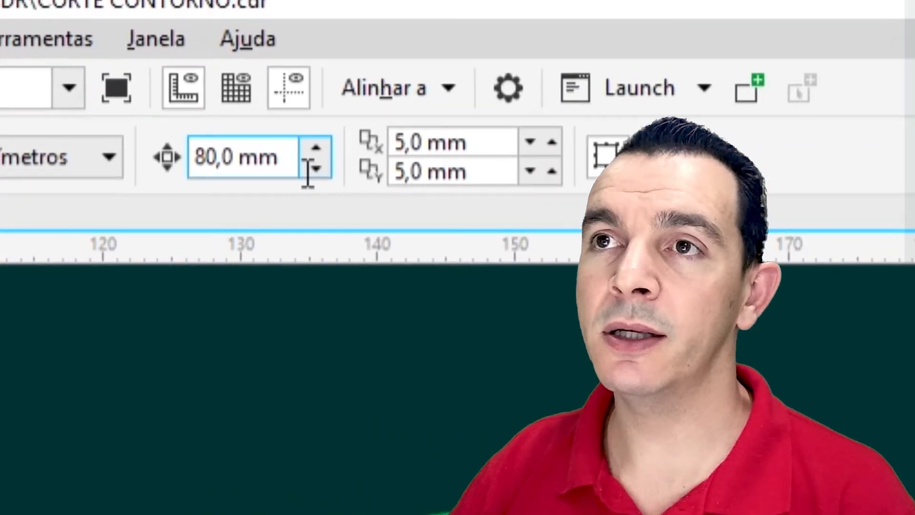
Nudge the grouped logo 80 mm to the left and the yellow cut outline 80 mm to the right, keeping them apart.
{"action": "left_click_drag", "start_coordinate": [308, 173], "coordinate": [181, 138]}
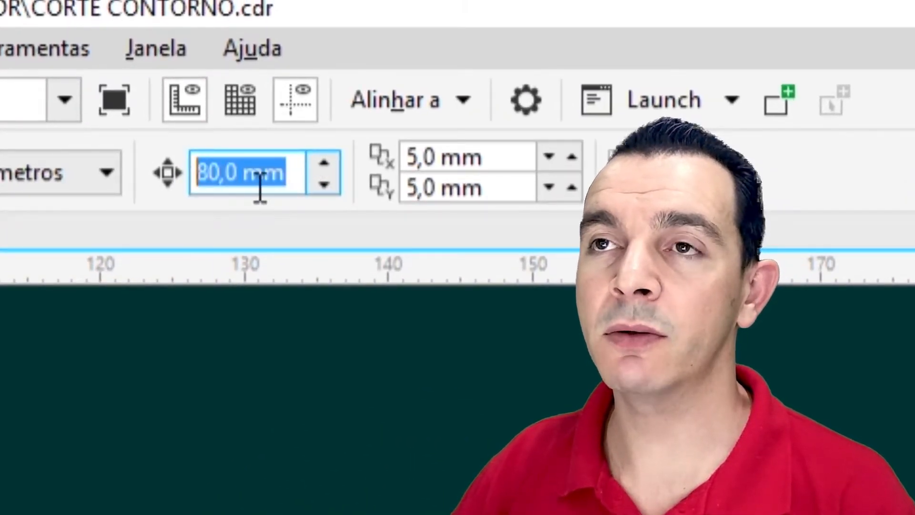
{"action": "left_click", "coordinate": [246, 513]}
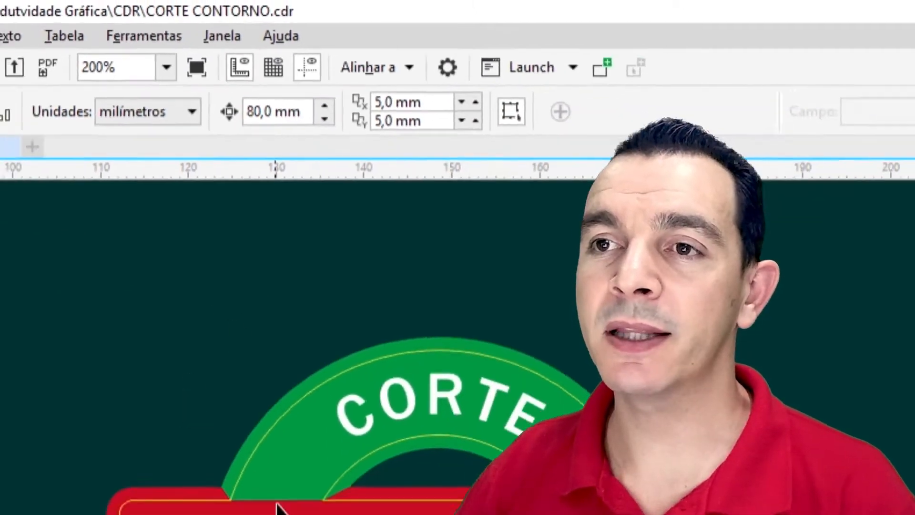
{"action": "left_click", "coordinate": [301, 277]}
{"action": "key", "text": "Left"}
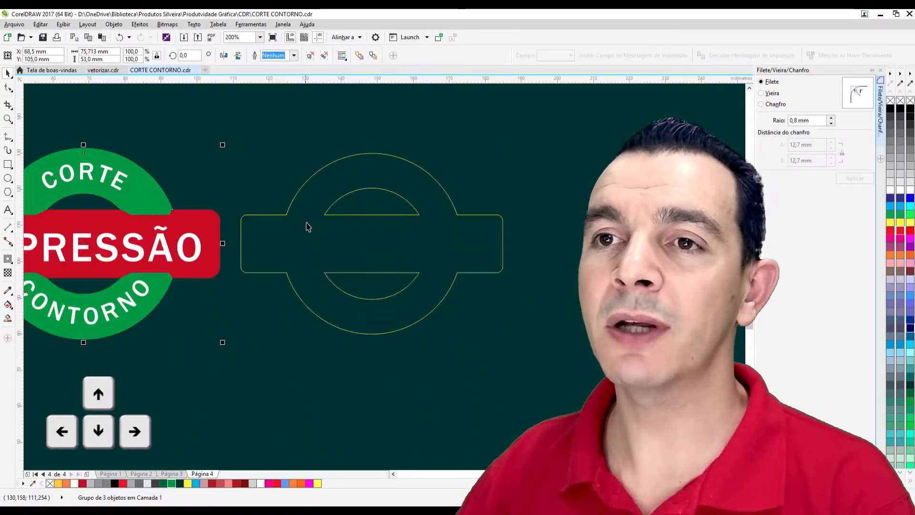
{"action": "left_click", "coordinate": [311, 227]}
{"action": "key", "text": "Right"}
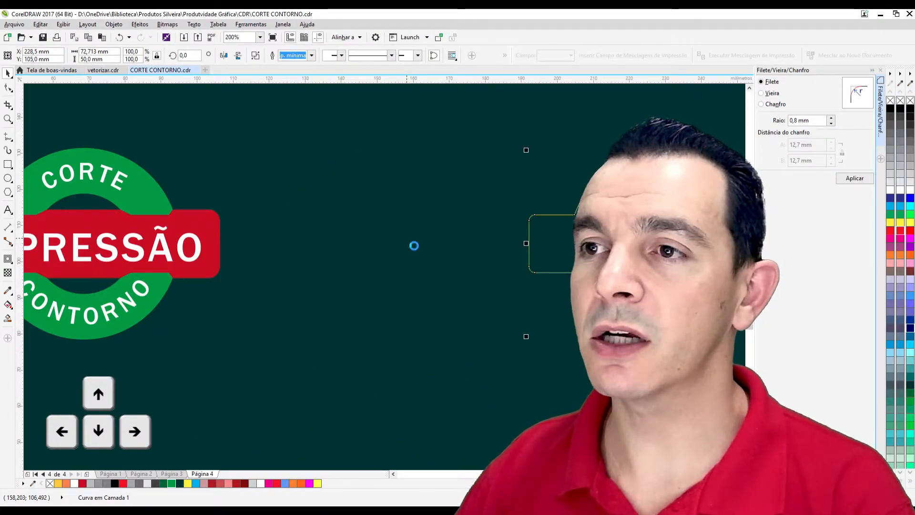
Nudge the yellow cut outline around the page in 80 mm steps and bring it back to the page centre.
{"action": "scroll", "coordinate": [410, 243], "scroll_direction": "down", "scroll_amount": 3}
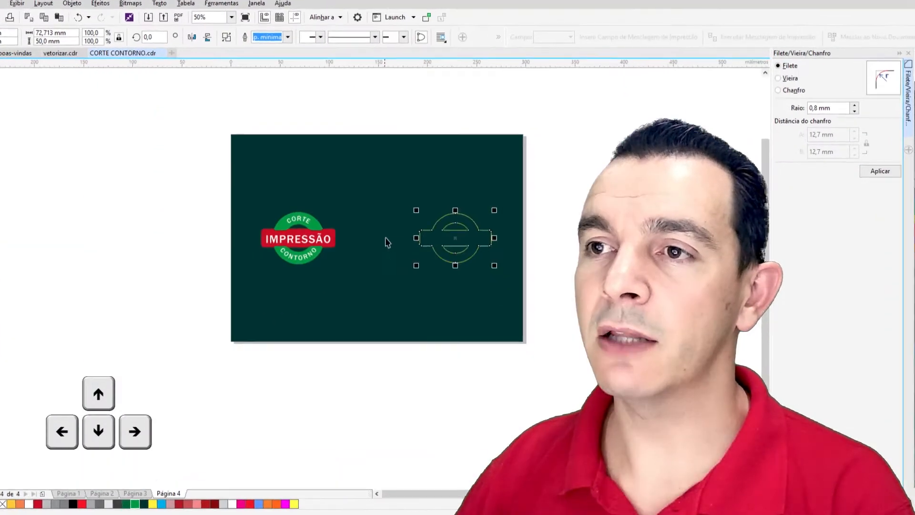
{"action": "key", "text": "Down"}
{"action": "key", "text": "Left"}
{"action": "key", "text": "Up"}
{"action": "key", "text": "Right"}
Nudge the grouped logo 80 mm to the right so it lines up with the cut outline again.
{"action": "key", "text": "Right"}
{"action": "key", "text": "Down"}
{"action": "key", "text": "Left"}
{"action": "key", "text": "Left"}
{"action": "key", "text": "Escape"}
{"action": "left_click", "coordinate": [228, 238]}
{"action": "key", "text": "Right"}
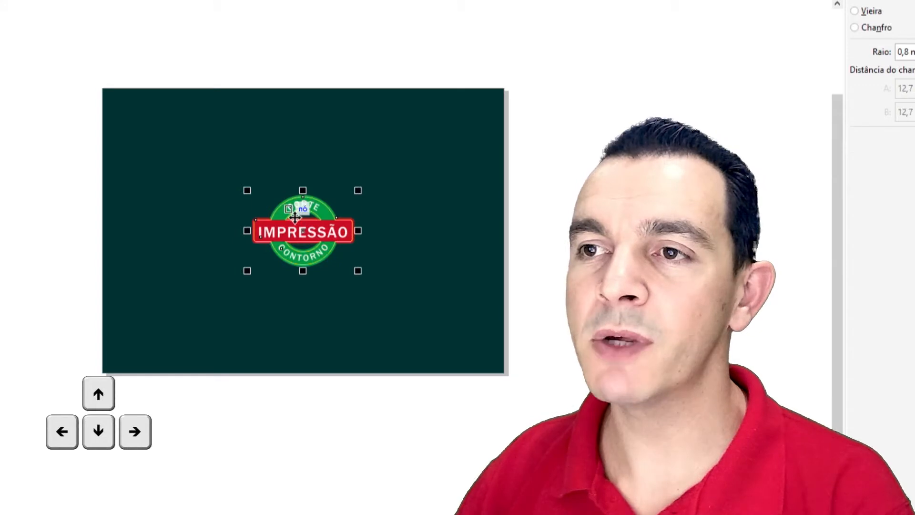
{"action": "scroll", "coordinate": [298, 215], "scroll_direction": "up", "scroll_amount": 2}
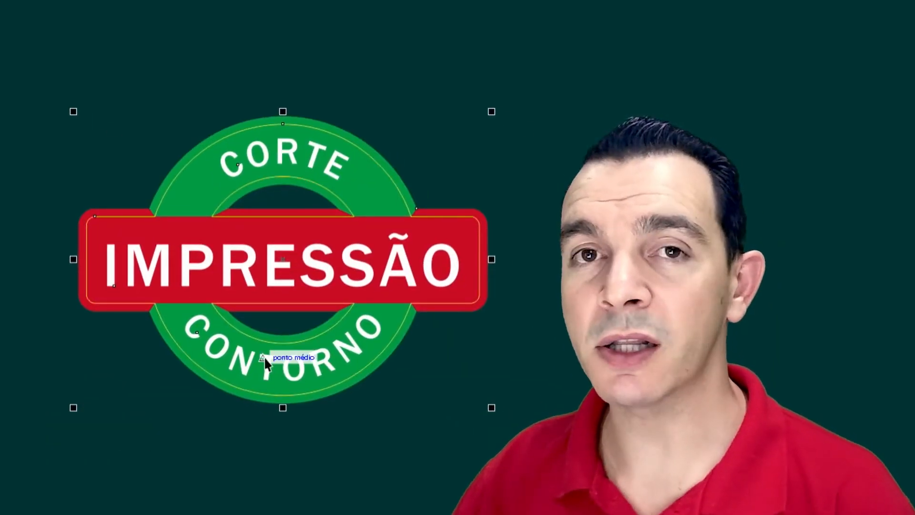